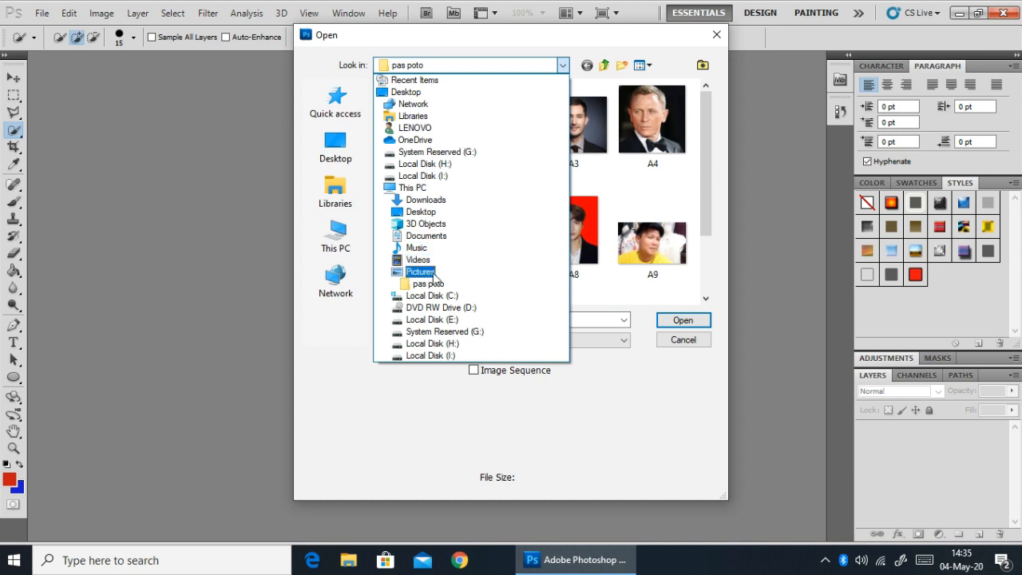
- Open the photo A8 from the pas poto folder inside Pictures
{"action": "left_click", "coordinate": [431, 272]}
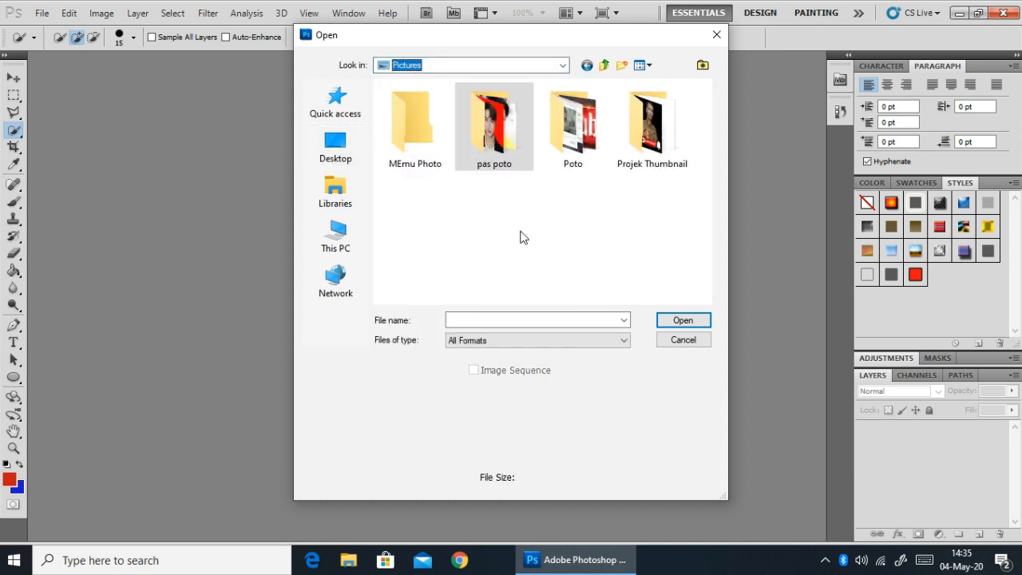
{"action": "left_click_drag", "start_coordinate": [560, 36], "coordinate": [389, 83]}
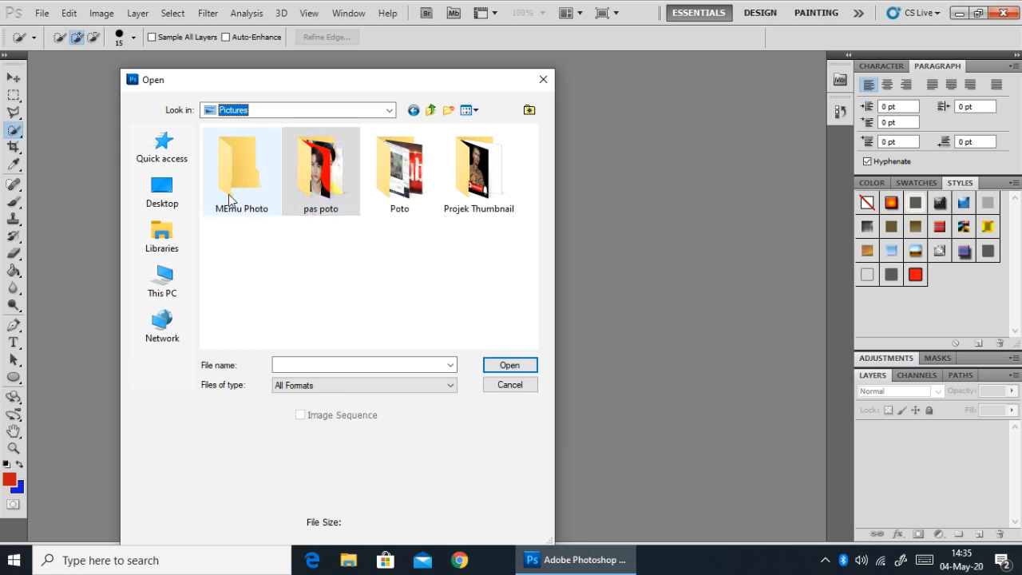
{"action": "double_click", "coordinate": [329, 182]}
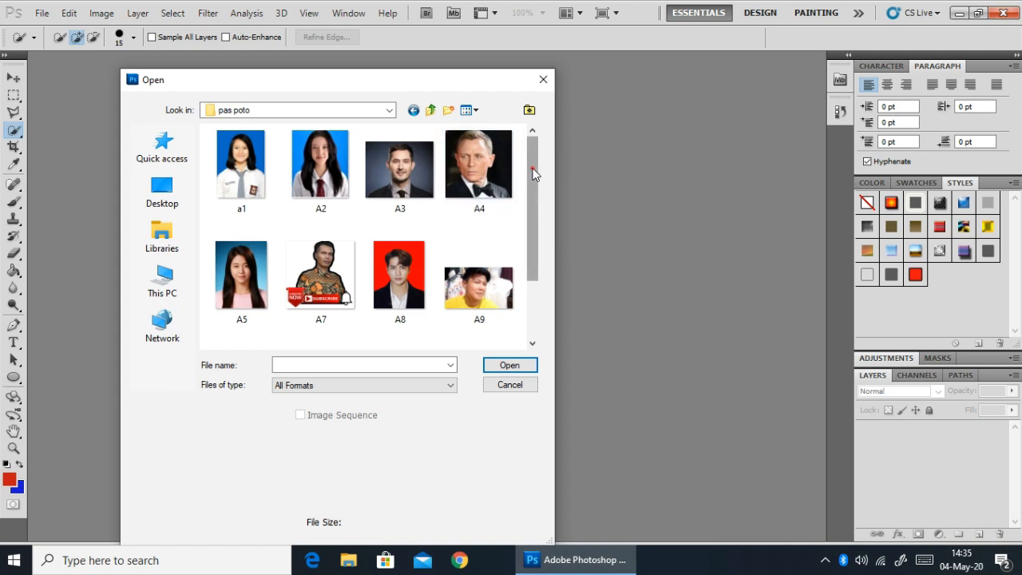
{"action": "mouse_move", "coordinate": [534, 174]}
{"action": "left_mouse_down"}
{"action": "mouse_move", "coordinate": [533, 265]}
{"action": "mouse_move", "coordinate": [548, 159]}
{"action": "mouse_move", "coordinate": [543, 269]}
{"action": "mouse_move", "coordinate": [548, 160]}
{"action": "left_mouse_up"}
{"action": "left_click", "coordinate": [395, 274]}
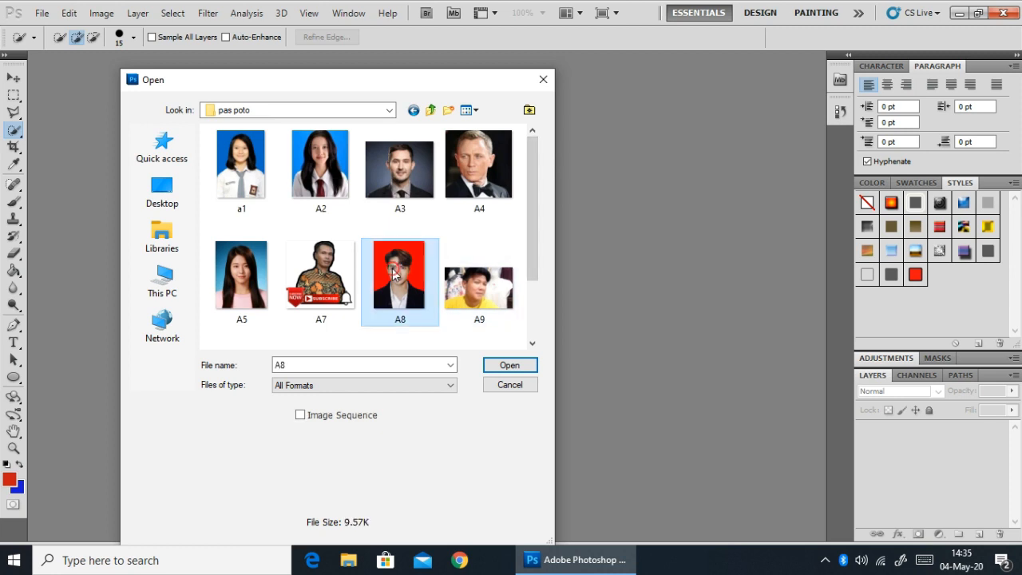
{"action": "left_click", "coordinate": [510, 365]}
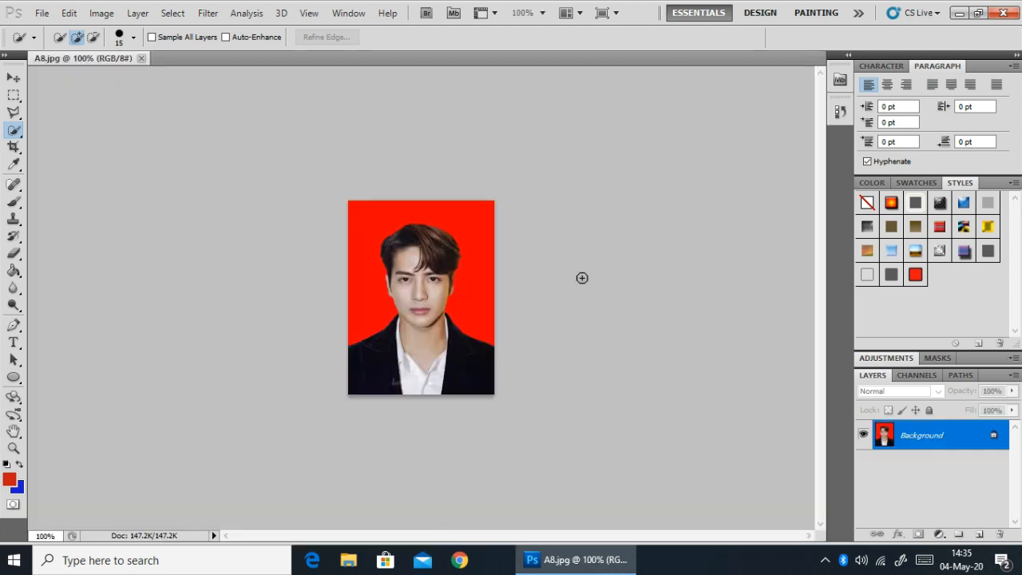
- Select the entire red backdrop around the man with the Quick Selection Tool
{"action": "scroll", "coordinate": [582, 278], "scroll_direction": "up", "scroll_amount": 5}
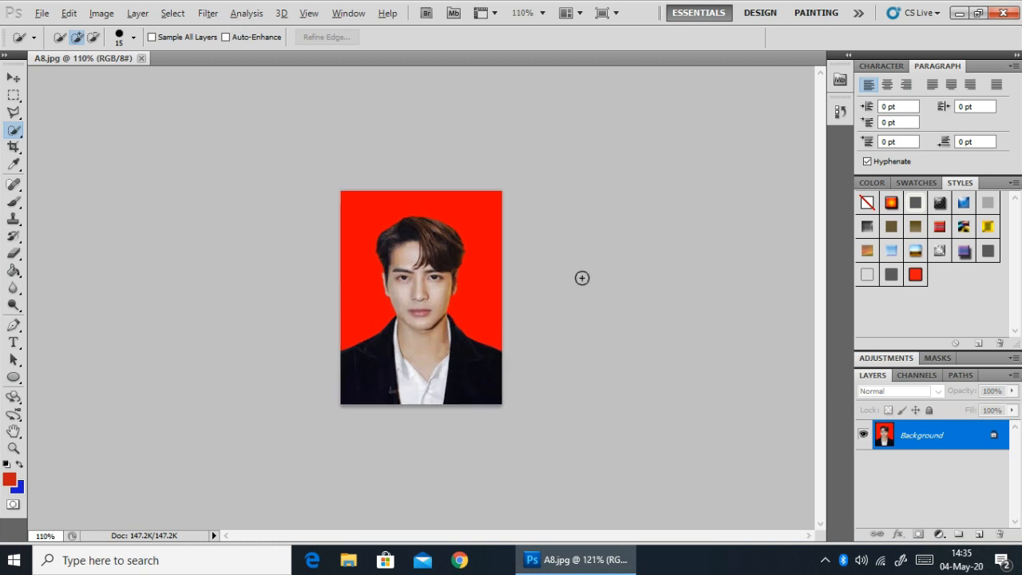
{"action": "scroll", "coordinate": [582, 278], "scroll_direction": "up", "scroll_amount": 1}
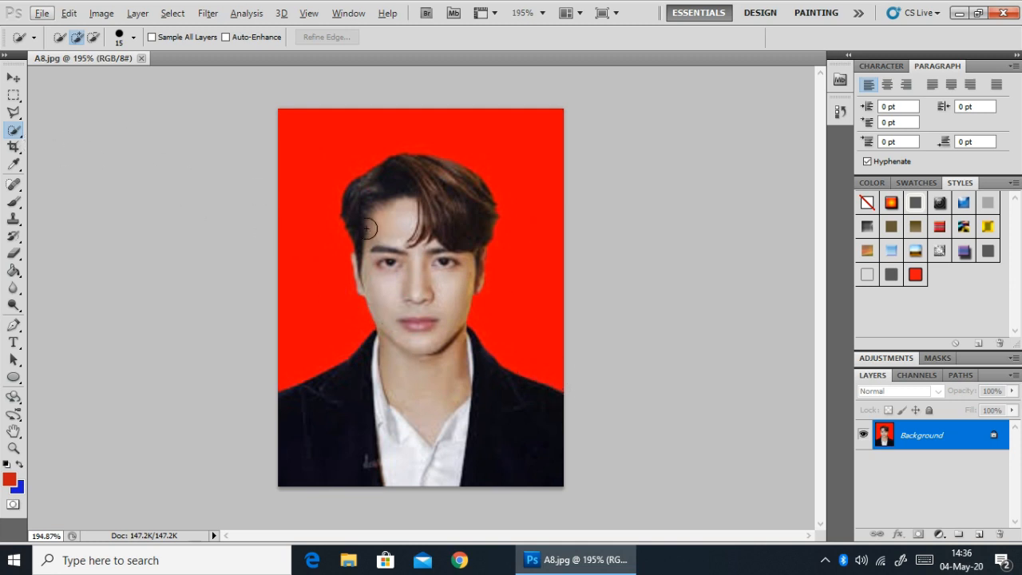
{"action": "right_click", "coordinate": [20, 137]}
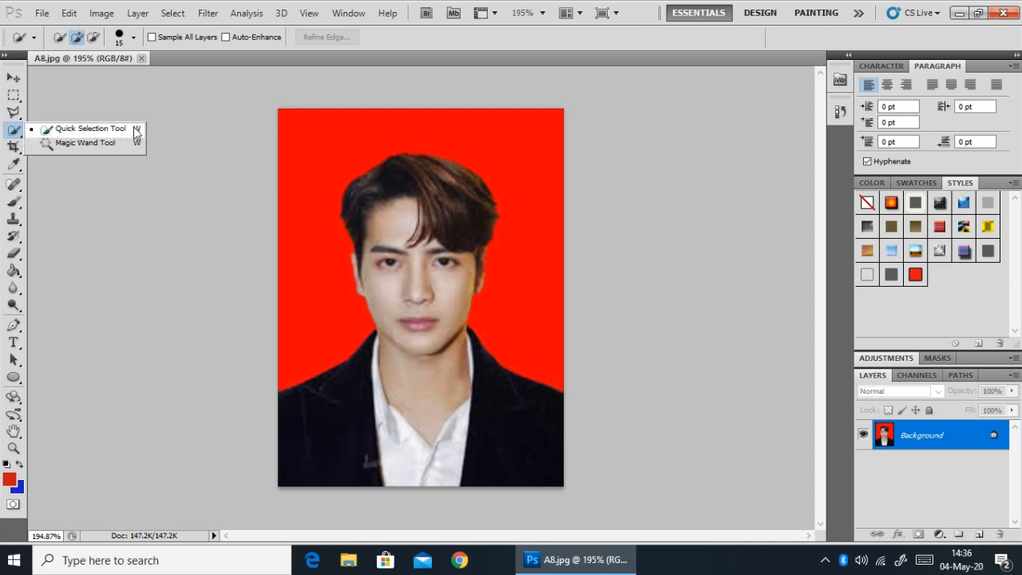
{"action": "left_click", "coordinate": [75, 131]}
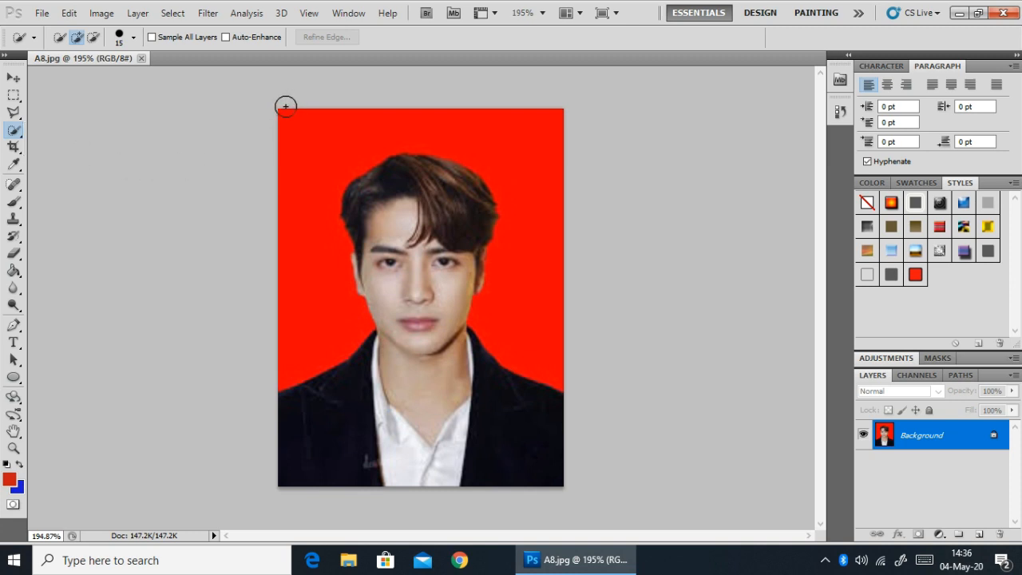
{"action": "left_click_drag", "start_coordinate": [283, 120], "coordinate": [304, 167]}
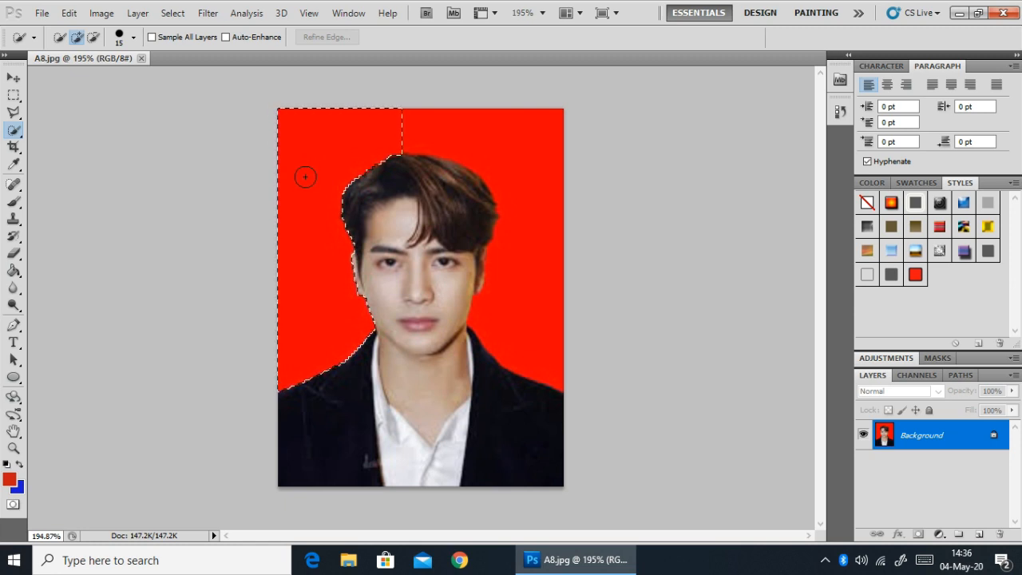
{"action": "left_click", "coordinate": [480, 129]}
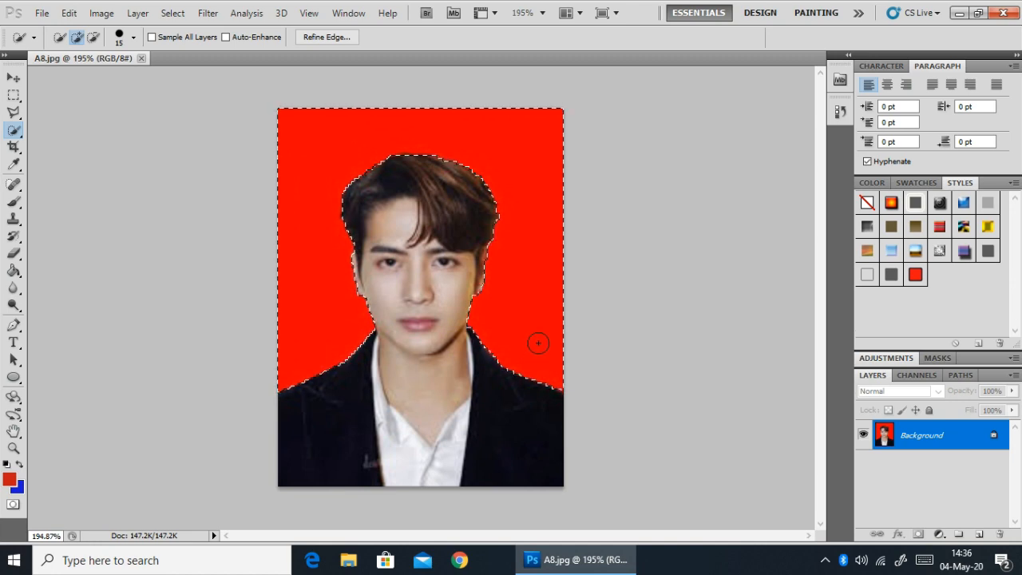
{"action": "scroll", "coordinate": [538, 342], "scroll_direction": "up", "scroll_amount": 2}
{"action": "scroll", "coordinate": [538, 342], "scroll_direction": "up", "scroll_amount": 4}
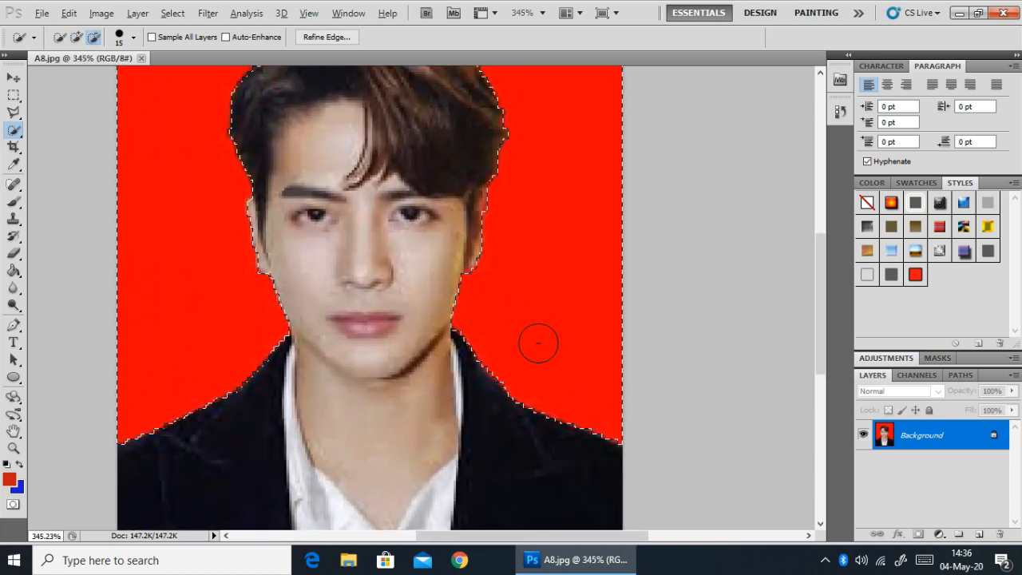
{"action": "scroll", "coordinate": [539, 339], "scroll_direction": "down", "scroll_amount": 7}
{"action": "key", "text": "alt"}
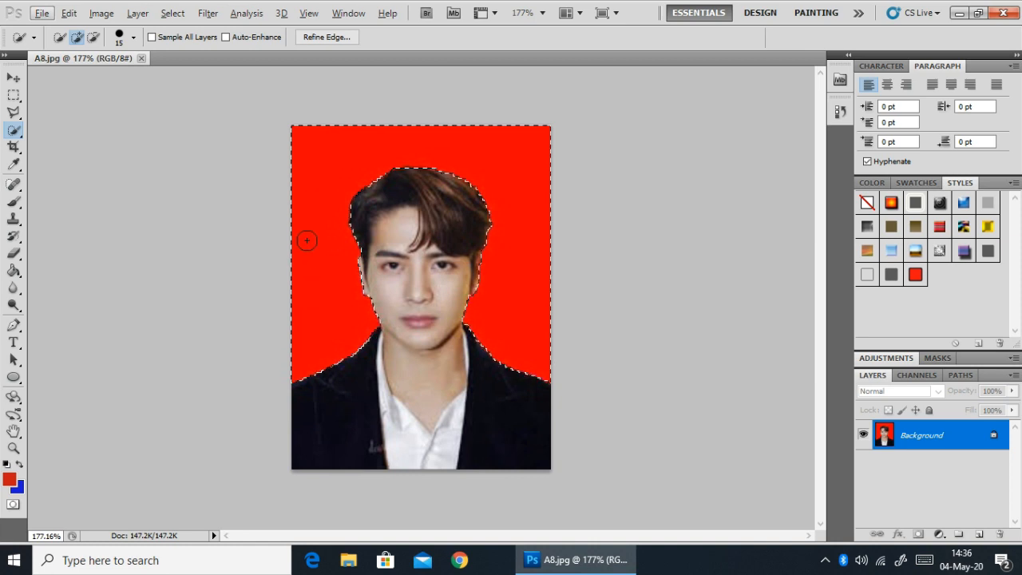
- Set the background colour to yellow #e1e218 and fill the selected backdrop with it
{"action": "left_click", "coordinate": [17, 487]}
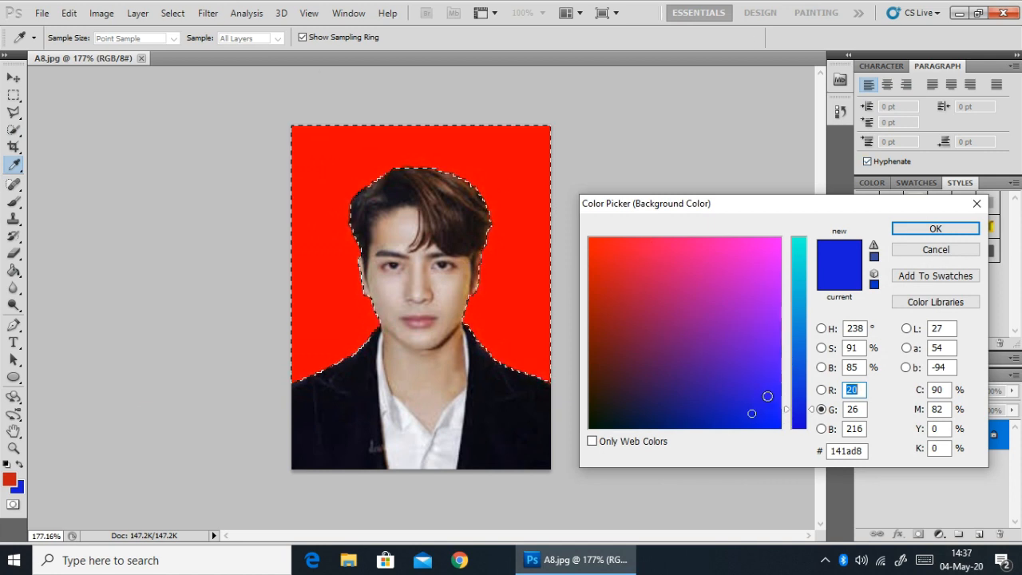
{"action": "left_click", "coordinate": [612, 304]}
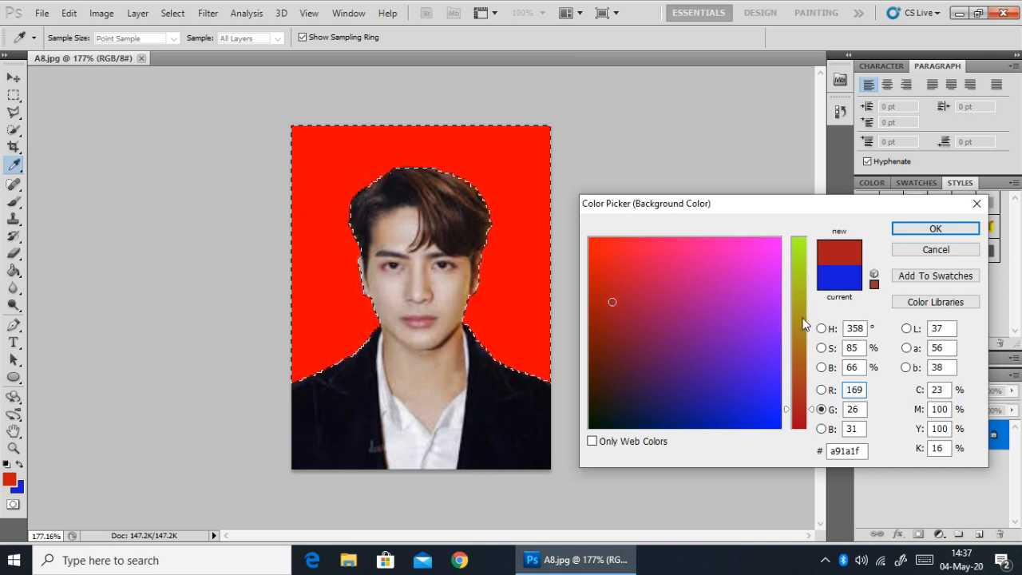
{"action": "left_click", "coordinate": [803, 319]}
{"action": "left_click", "coordinate": [607, 260]}
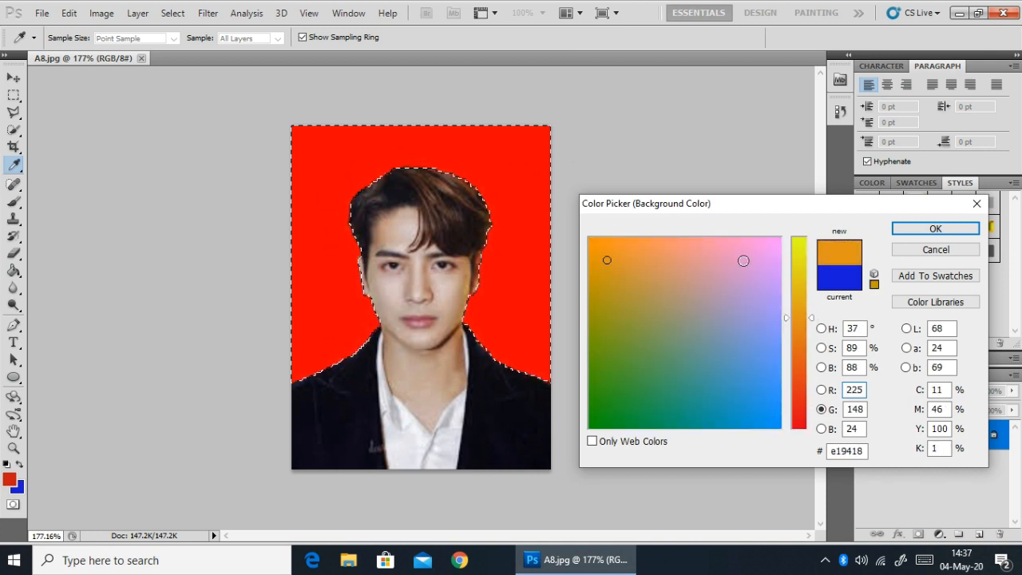
{"action": "left_click", "coordinate": [799, 259]}
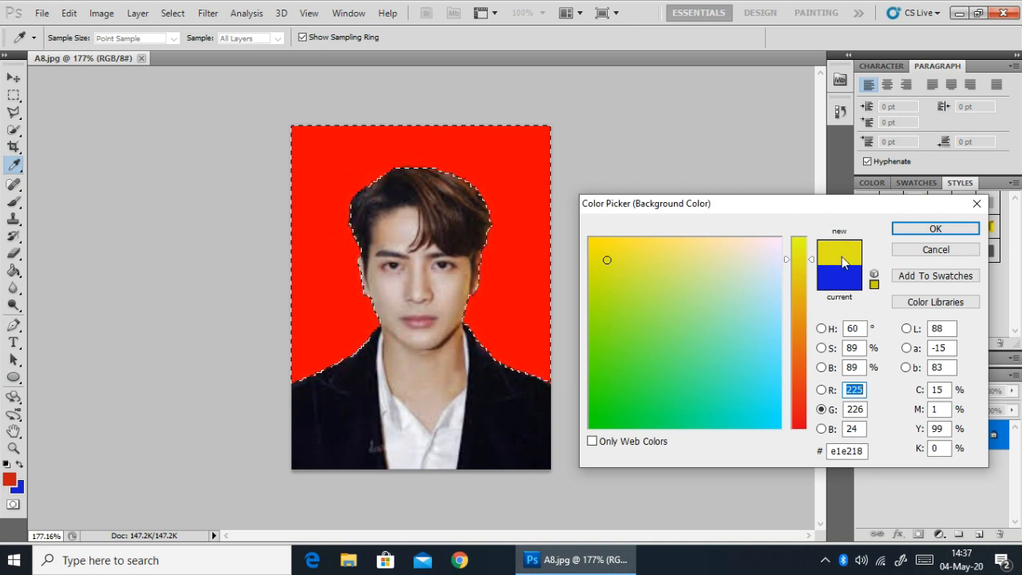
{"action": "left_click", "coordinate": [934, 228]}
{"action": "key", "text": "w"}
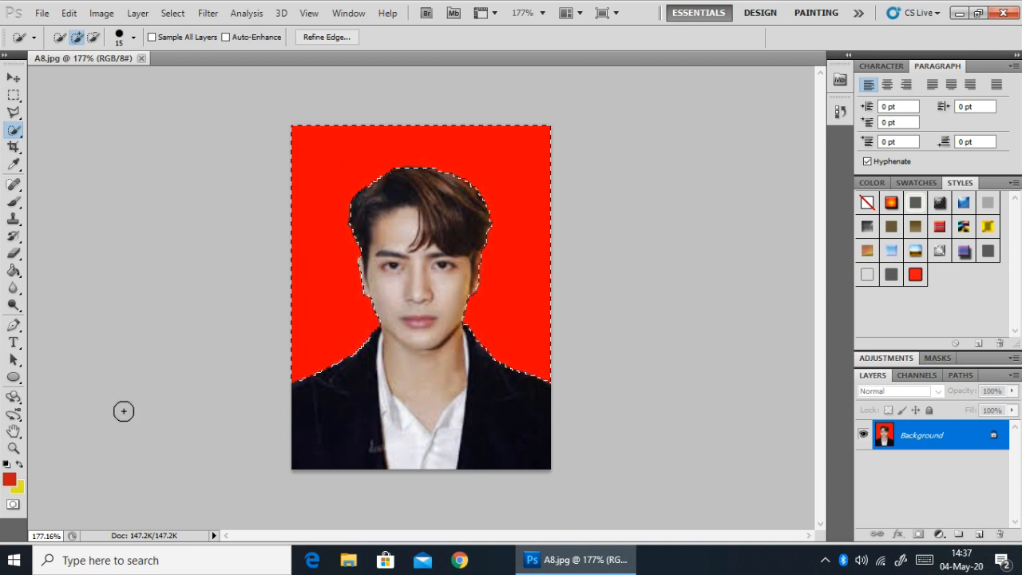
{"action": "left_click", "coordinate": [14, 76]}
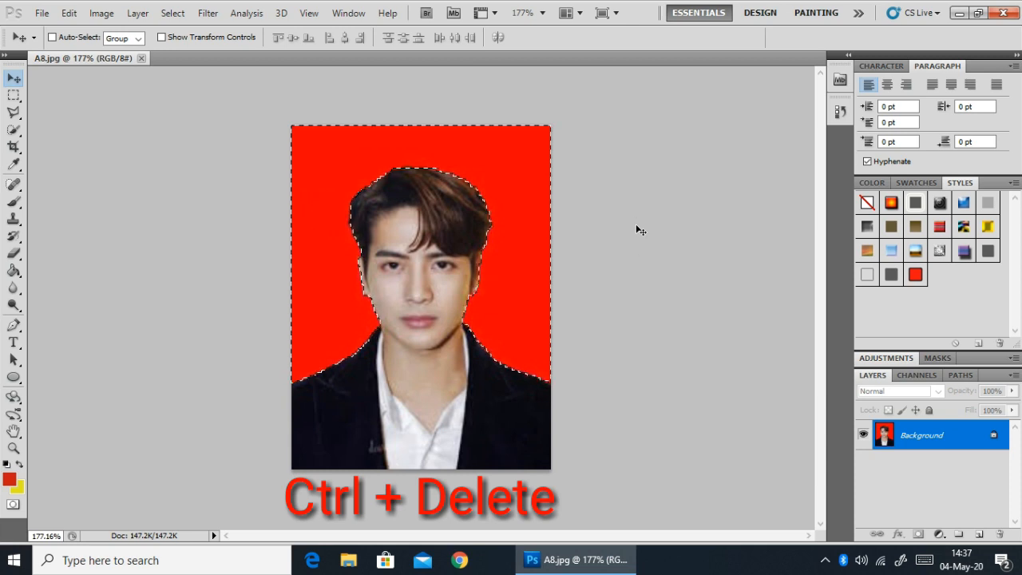
{"action": "key", "text": "ctrl+Delete"}
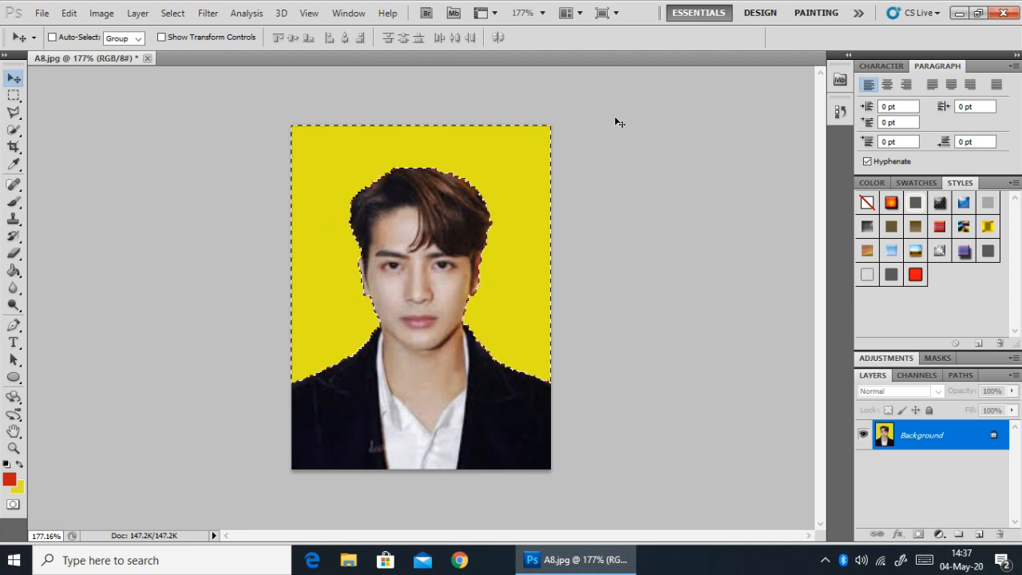
- Change the background colour to dark blue #13219b and fill the selected backdrop with it
{"action": "left_click", "coordinate": [17, 487]}
{"action": "left_click", "coordinate": [699, 386]}
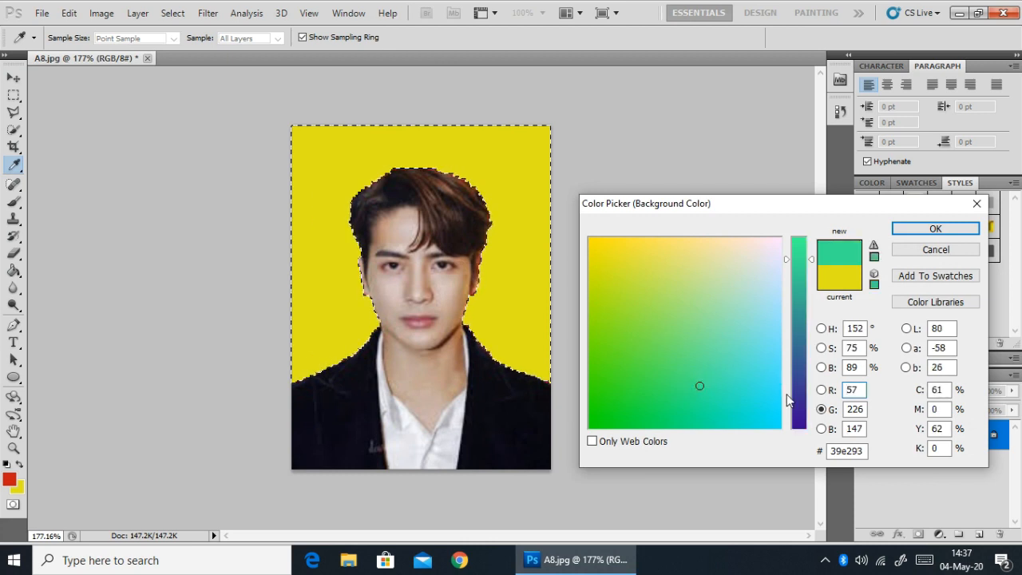
{"action": "left_click", "coordinate": [802, 409]}
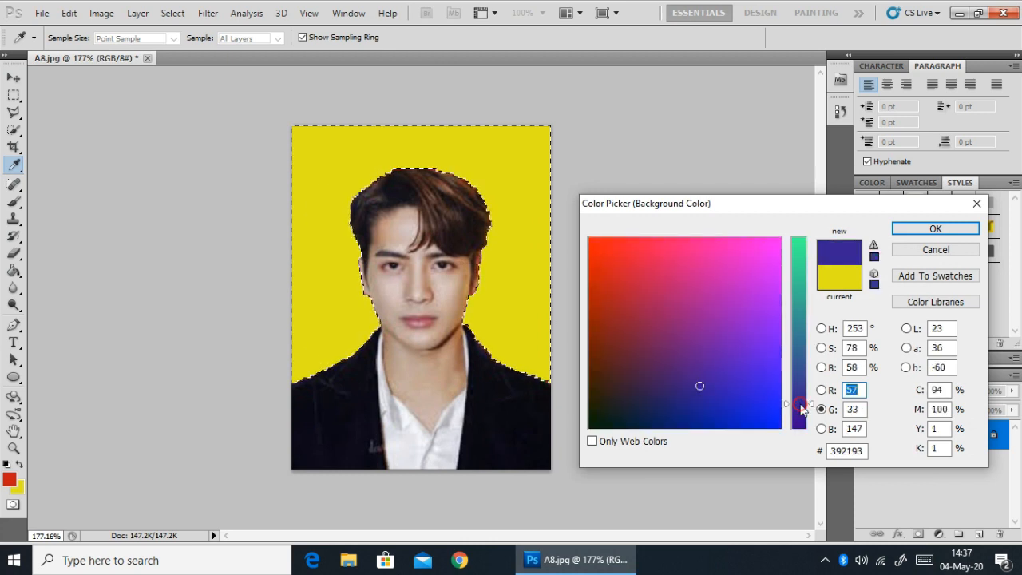
{"action": "left_click", "coordinate": [706, 413]}
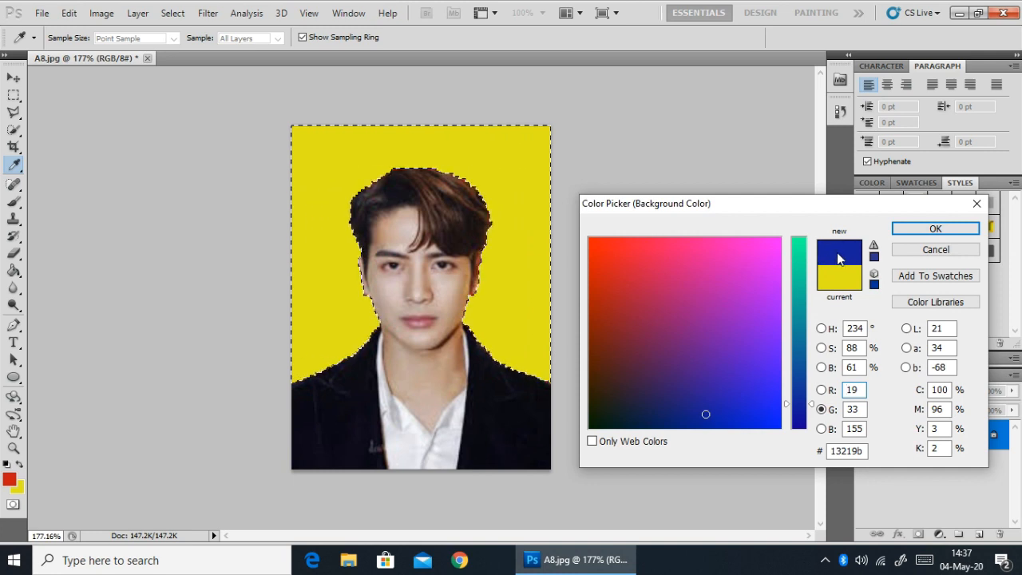
{"action": "left_click", "coordinate": [926, 228]}
{"action": "key", "text": "v"}
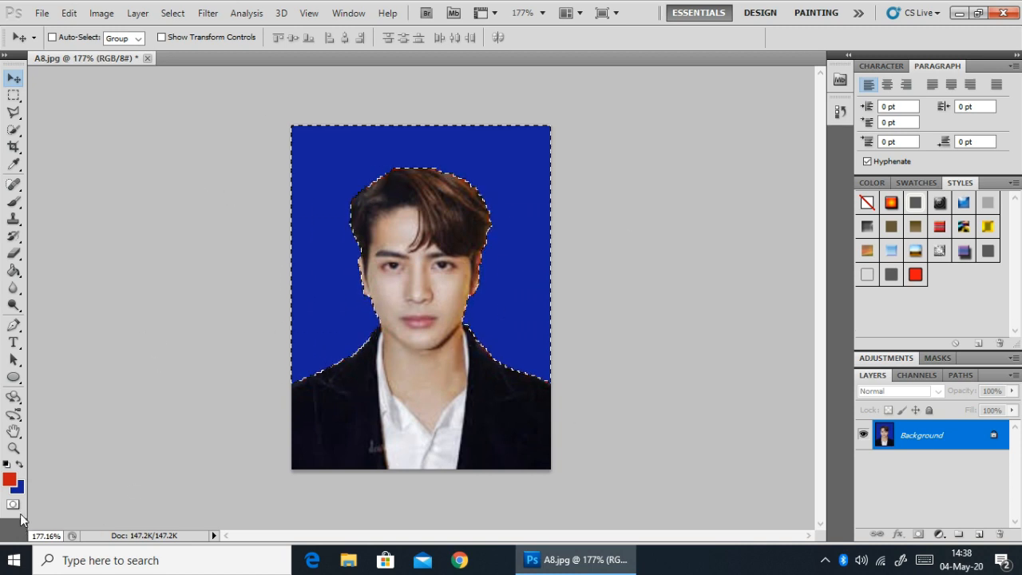
- Set the background colour to dark green #11750f and fill the selected backdrop with it
{"action": "left_click", "coordinate": [20, 487]}
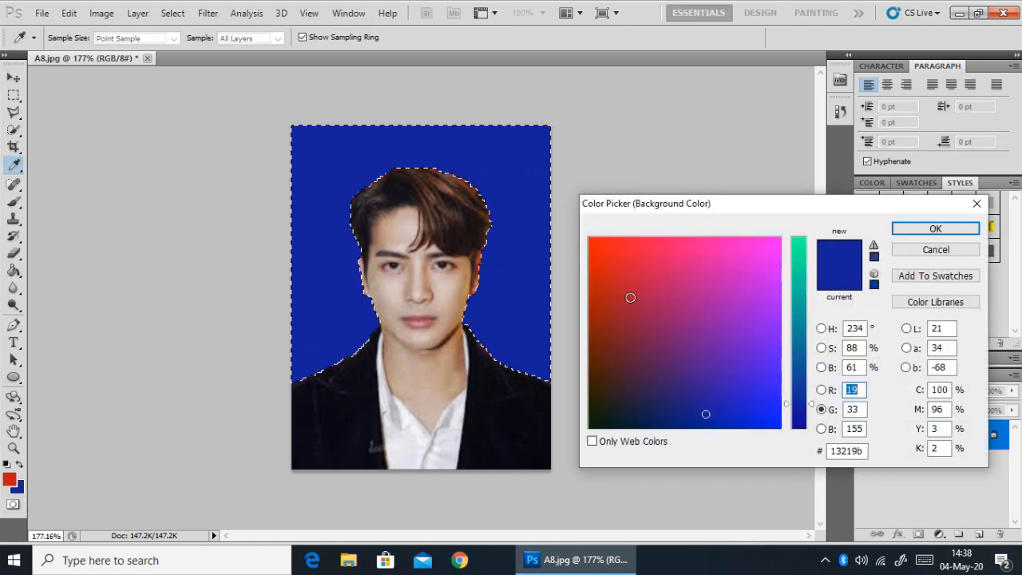
{"action": "left_click", "coordinate": [798, 308]}
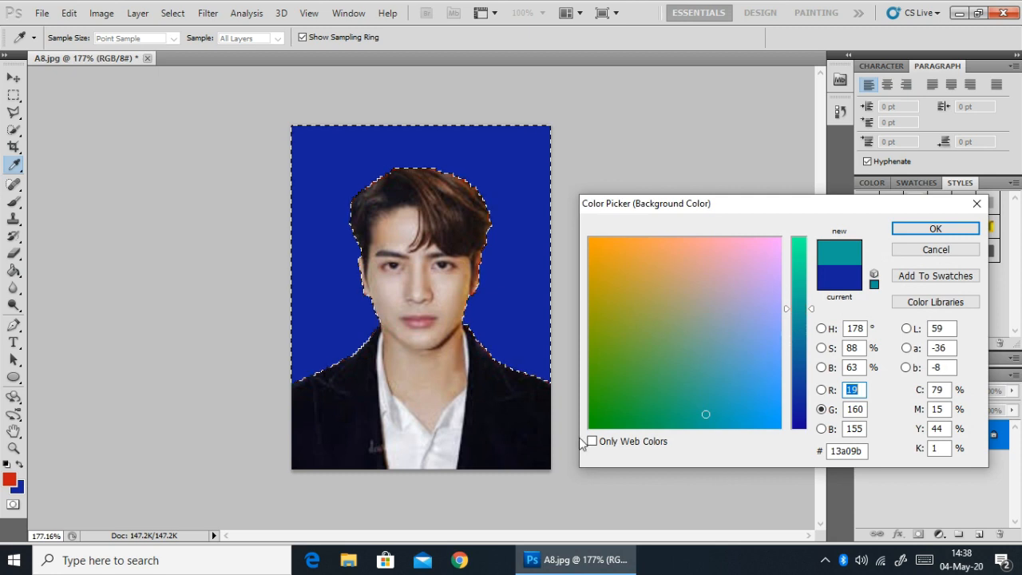
{"action": "left_click", "coordinate": [600, 415]}
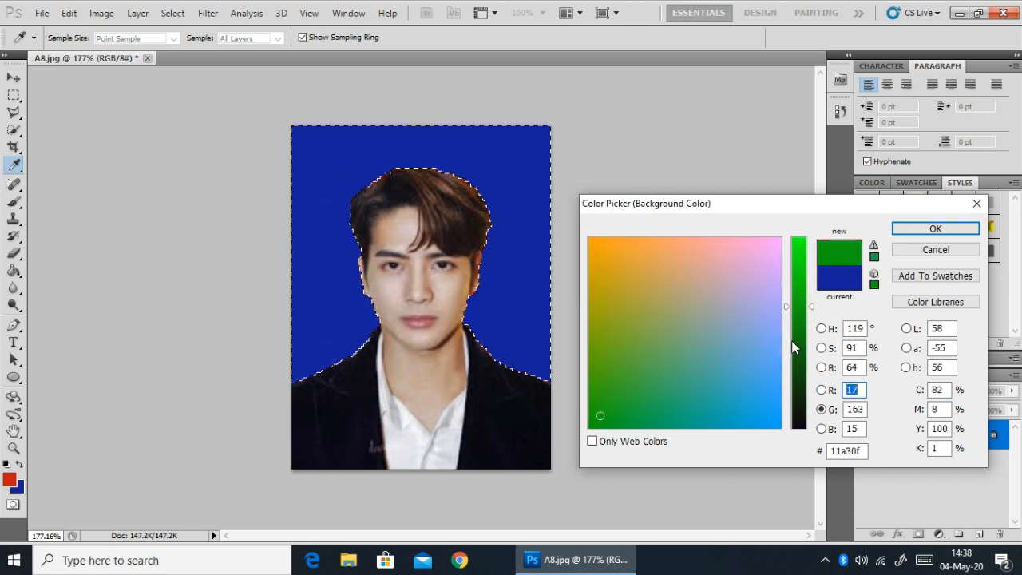
{"action": "left_click", "coordinate": [797, 341]}
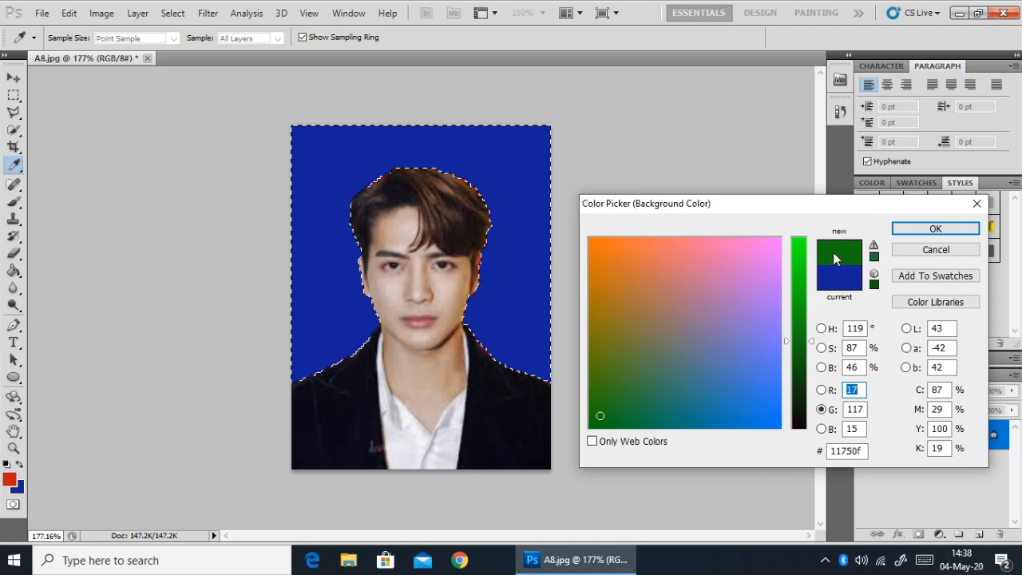
{"action": "left_click", "coordinate": [926, 228]}
{"action": "key", "text": "v"}
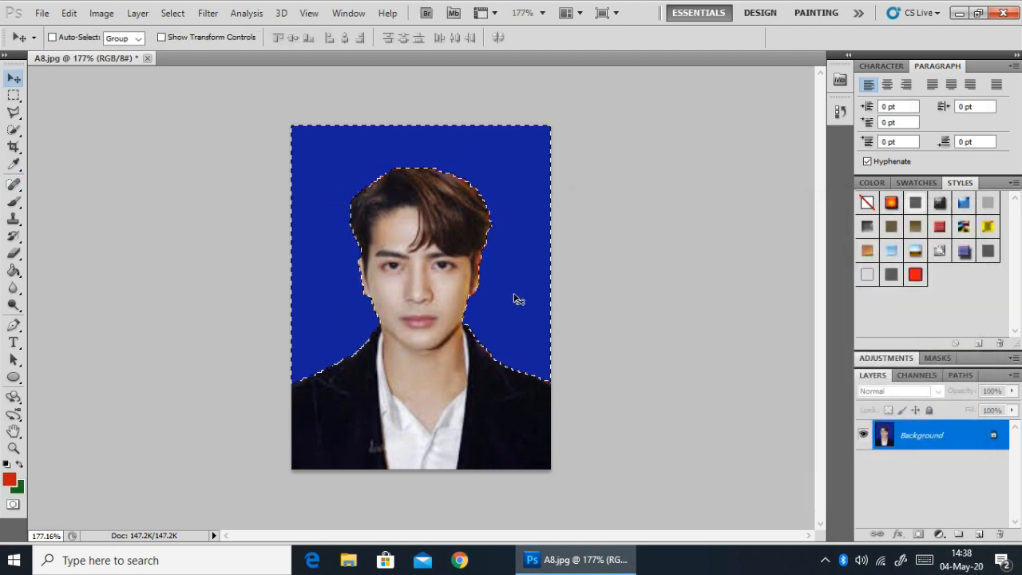
{"action": "key", "text": "ctrl+BackSpace"}
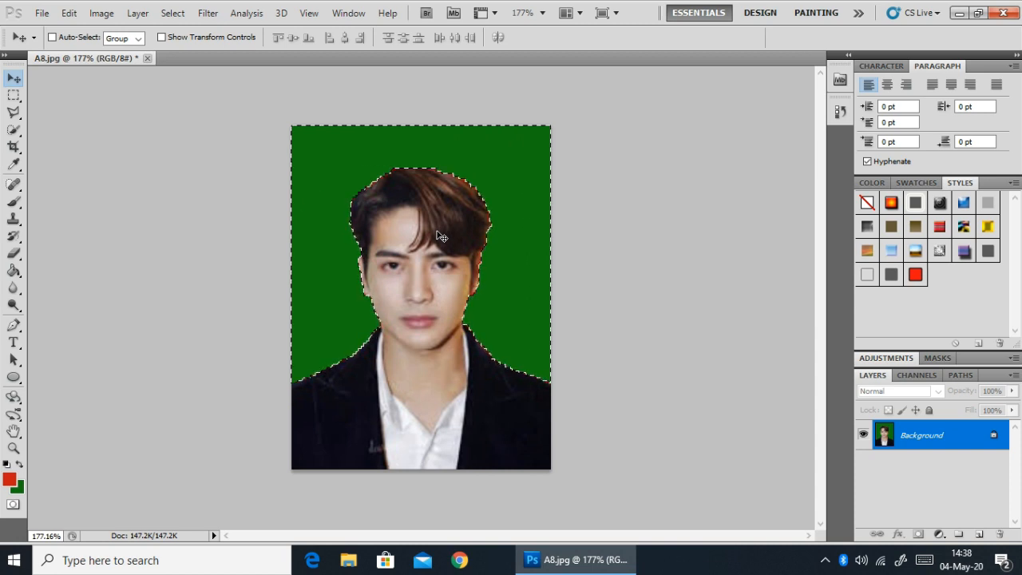
- Deselect the backdrop and inspect the man's outline against the new fill
{"action": "key", "text": "ctrl+d"}
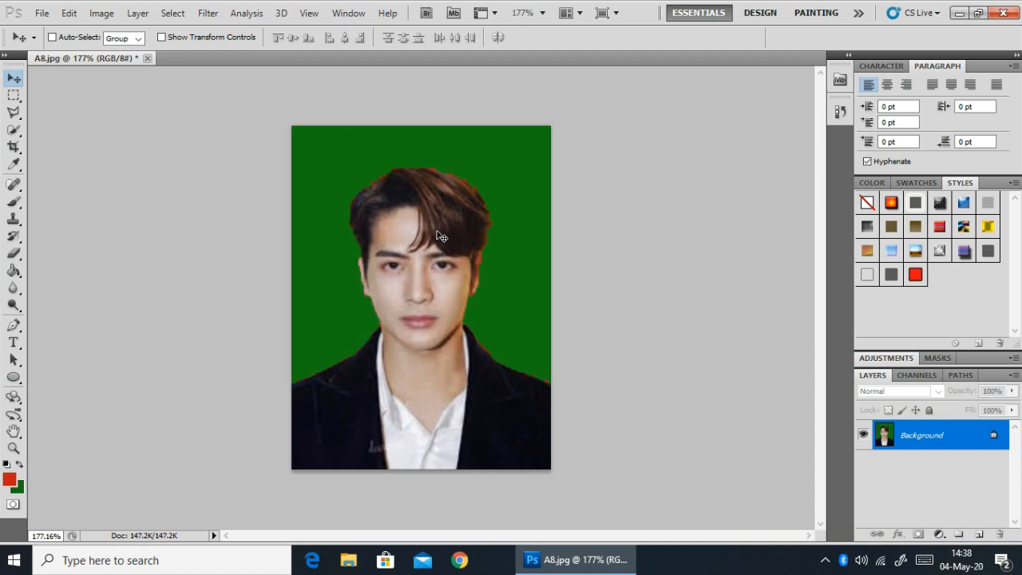
{"action": "scroll", "coordinate": [466, 245], "scroll_direction": "down", "scroll_amount": 2}
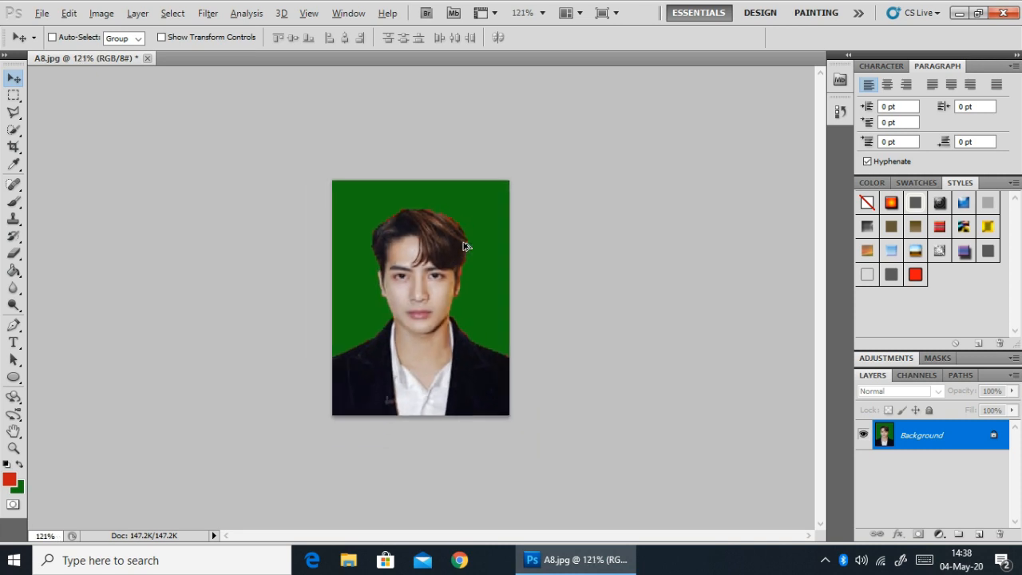
{"action": "scroll", "coordinate": [467, 246], "scroll_direction": "up", "scroll_amount": 4}
{"action": "scroll", "coordinate": [466, 246], "scroll_direction": "down", "scroll_amount": 2}
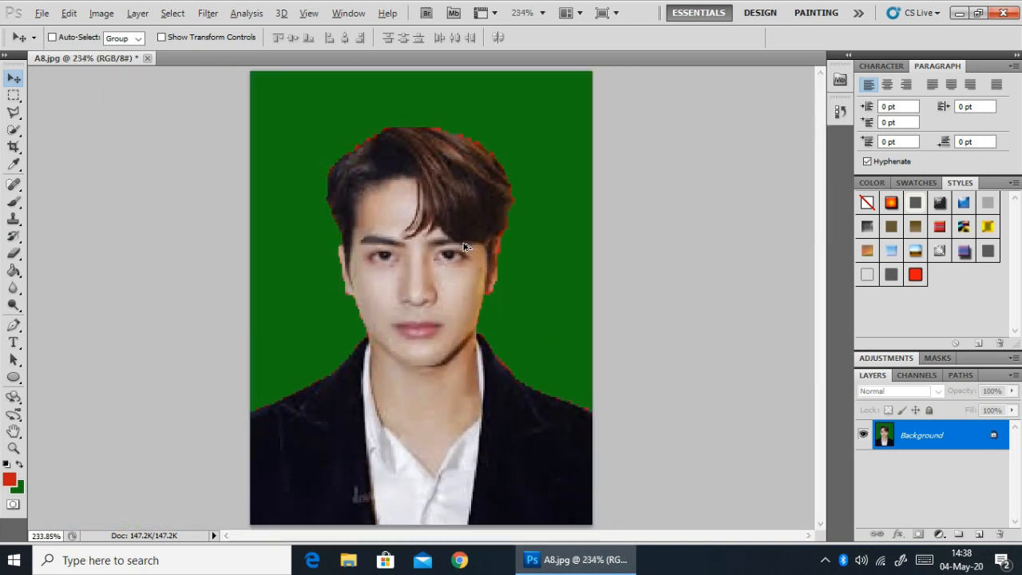
{"action": "scroll", "coordinate": [466, 246], "scroll_direction": "down", "scroll_amount": 1}
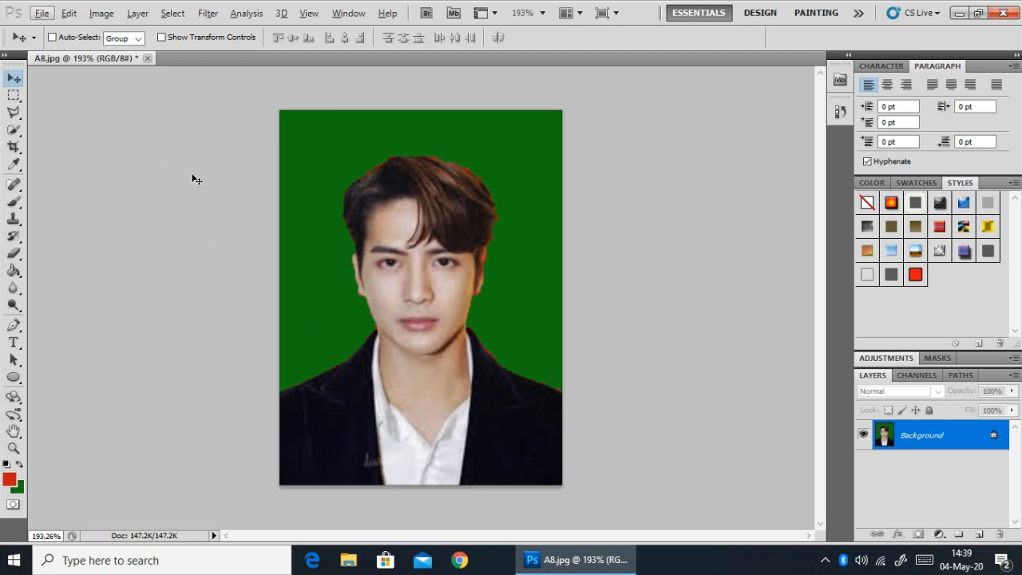
{"action": "left_click", "coordinate": [18, 116]}
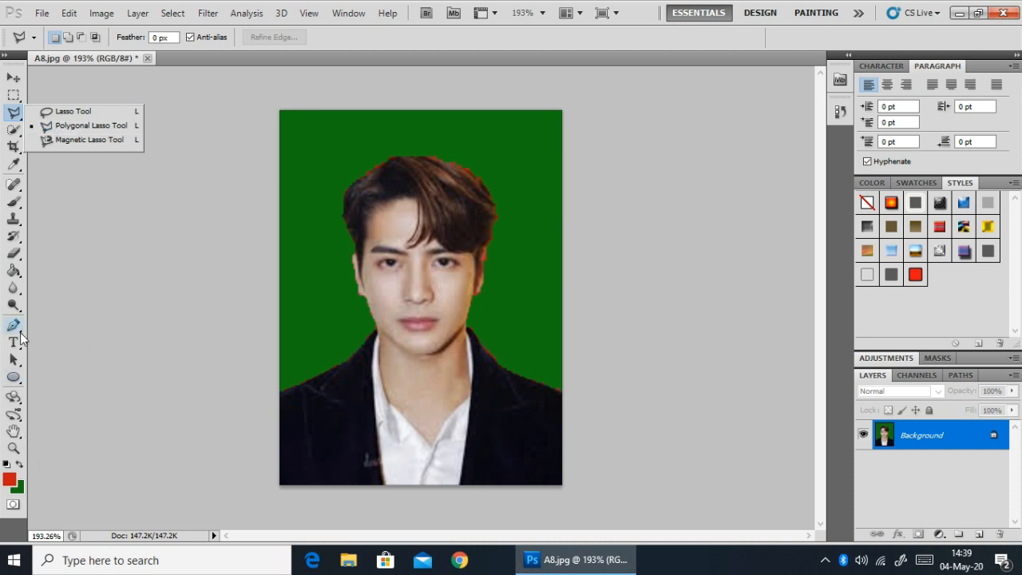
{"action": "left_click", "coordinate": [20, 332]}
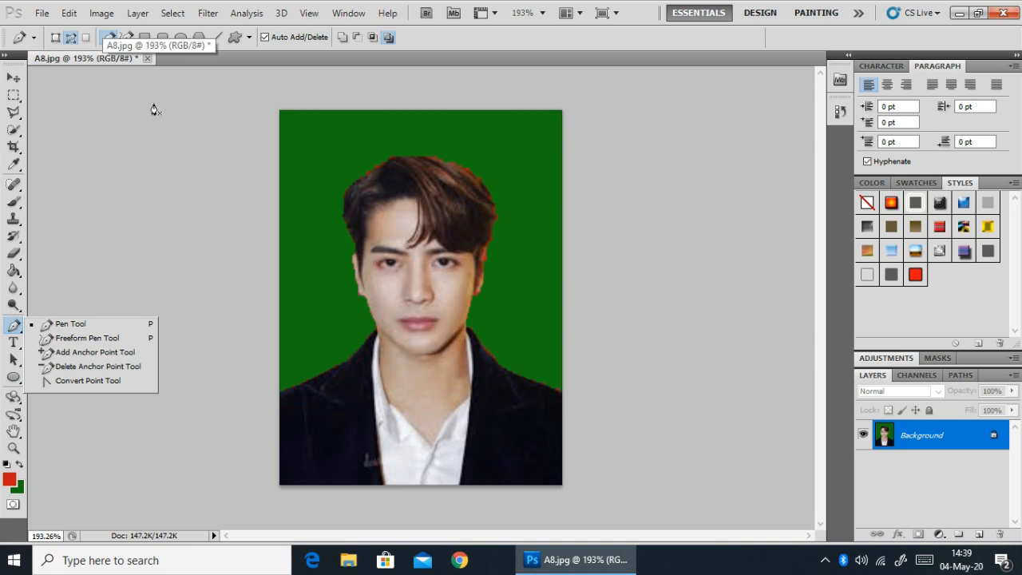
- Open the photo A9 from the pas poto folder
{"action": "left_click", "coordinate": [39, 14]}
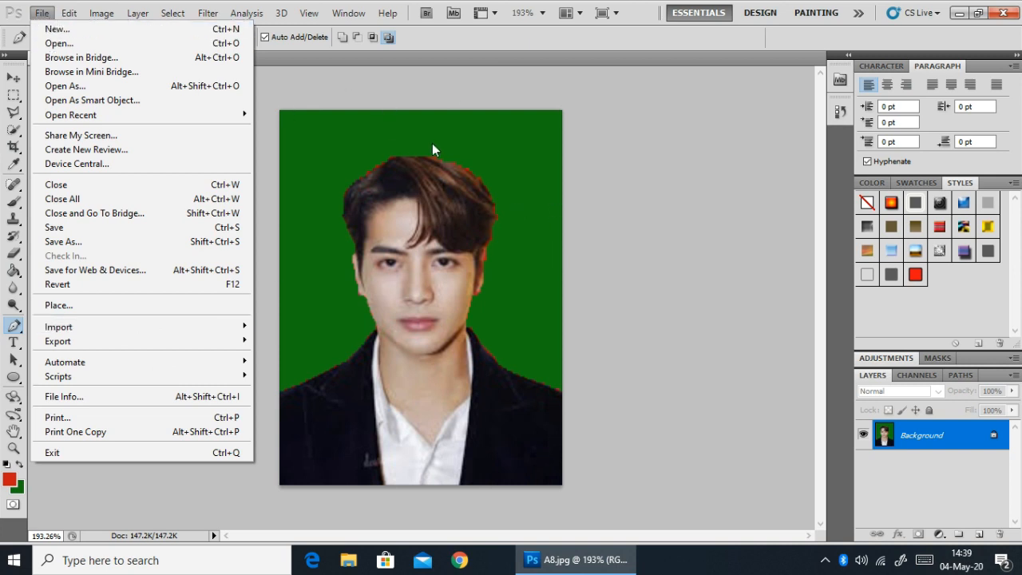
{"action": "left_click", "coordinate": [54, 44]}
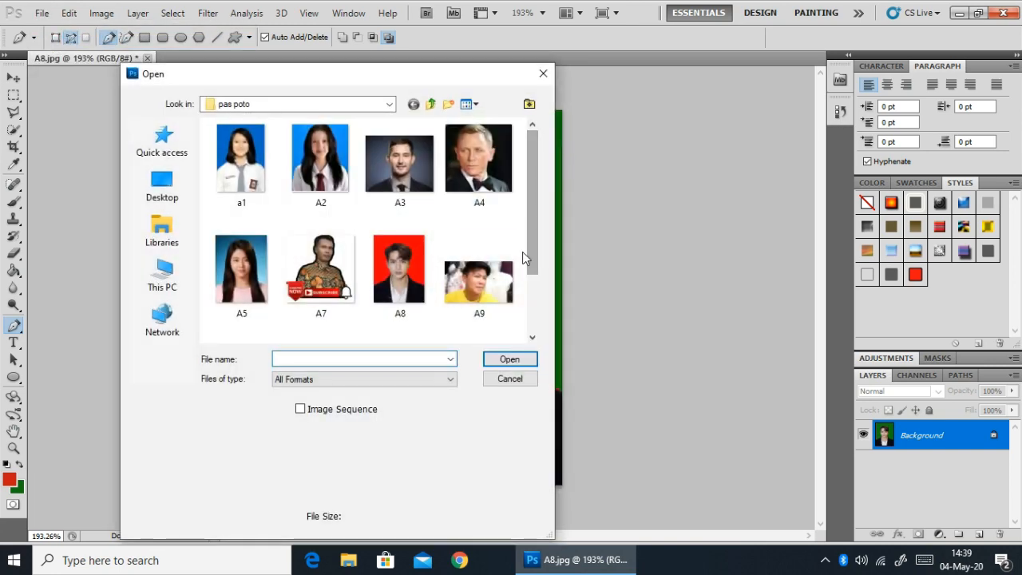
{"action": "left_click", "coordinate": [503, 287]}
{"action": "left_click", "coordinate": [509, 358]}
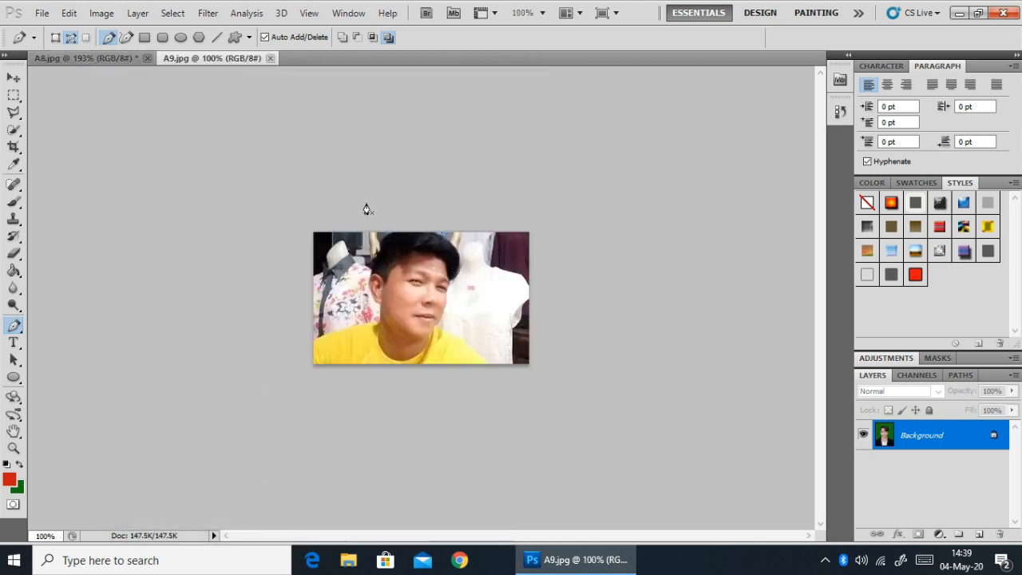
{"action": "scroll", "coordinate": [473, 293], "scroll_direction": "up", "scroll_amount": 5}
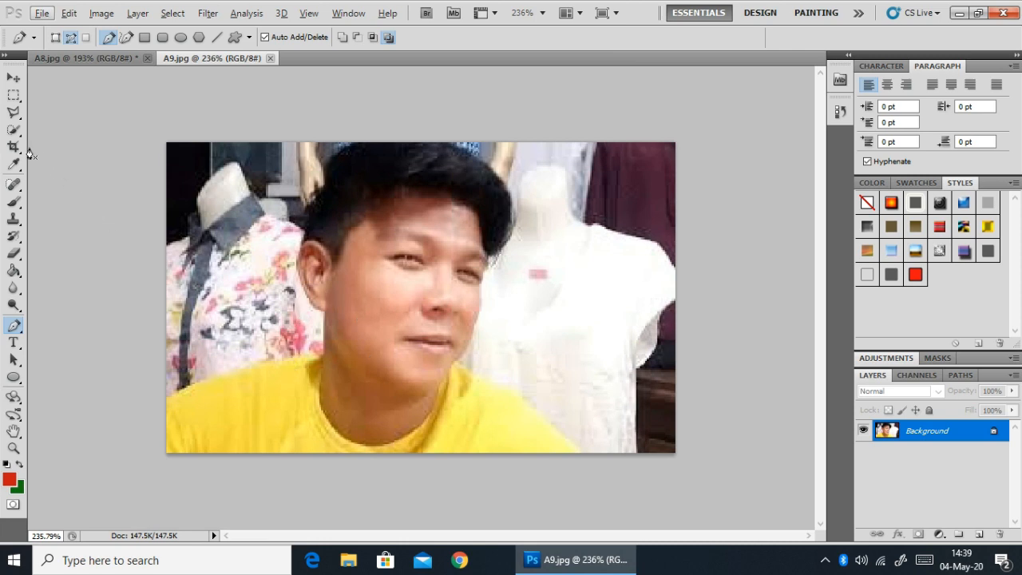
- Try selecting first the backdrop, then the man with the Quick Selection tool, clearing each selection
{"action": "right_click", "coordinate": [14, 129]}
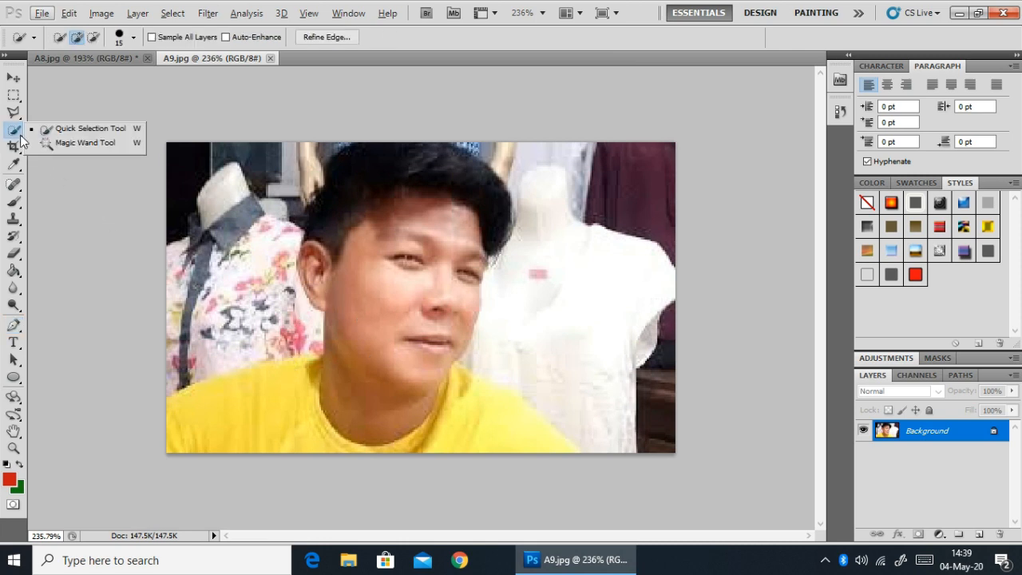
{"action": "left_click", "coordinate": [71, 130]}
{"action": "mouse_move", "coordinate": [234, 205]}
{"action": "left_mouse_down"}
{"action": "mouse_move", "coordinate": [276, 217]}
{"action": "mouse_move", "coordinate": [272, 321]}
{"action": "mouse_move", "coordinate": [170, 339]}
{"action": "mouse_move", "coordinate": [226, 113]}
{"action": "mouse_move", "coordinate": [303, 126]}
{"action": "mouse_move", "coordinate": [309, 165]}
{"action": "mouse_move", "coordinate": [366, 149]}
{"action": "mouse_move", "coordinate": [563, 158]}
{"action": "mouse_move", "coordinate": [617, 191]}
{"action": "mouse_move", "coordinate": [608, 340]}
{"action": "mouse_move", "coordinate": [569, 157]}
{"action": "mouse_move", "coordinate": [532, 137]}
{"action": "mouse_move", "coordinate": [350, 172]}
{"action": "mouse_move", "coordinate": [330, 155]}
{"action": "left_mouse_up"}
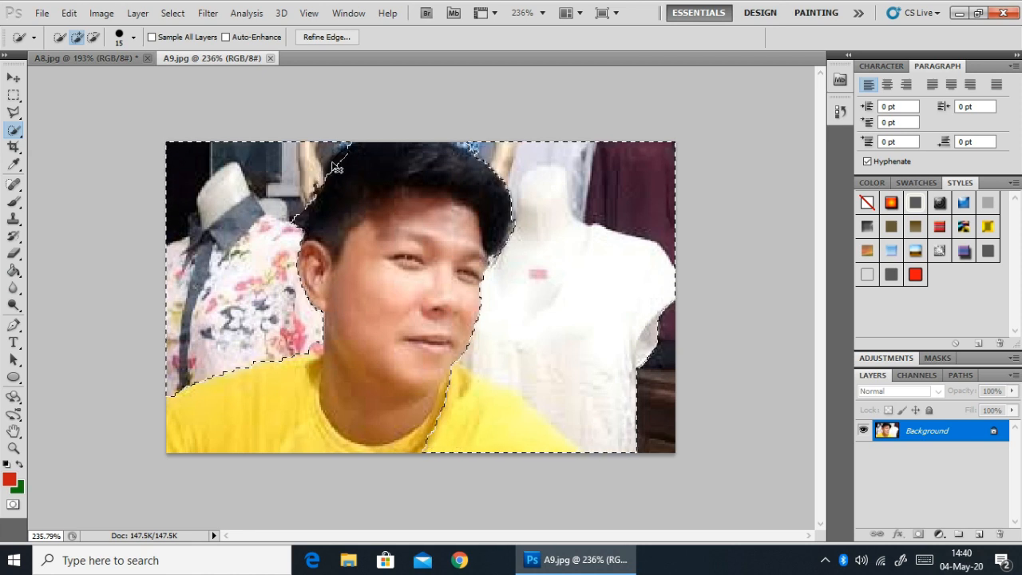
{"action": "key", "text": "ctrl+d"}
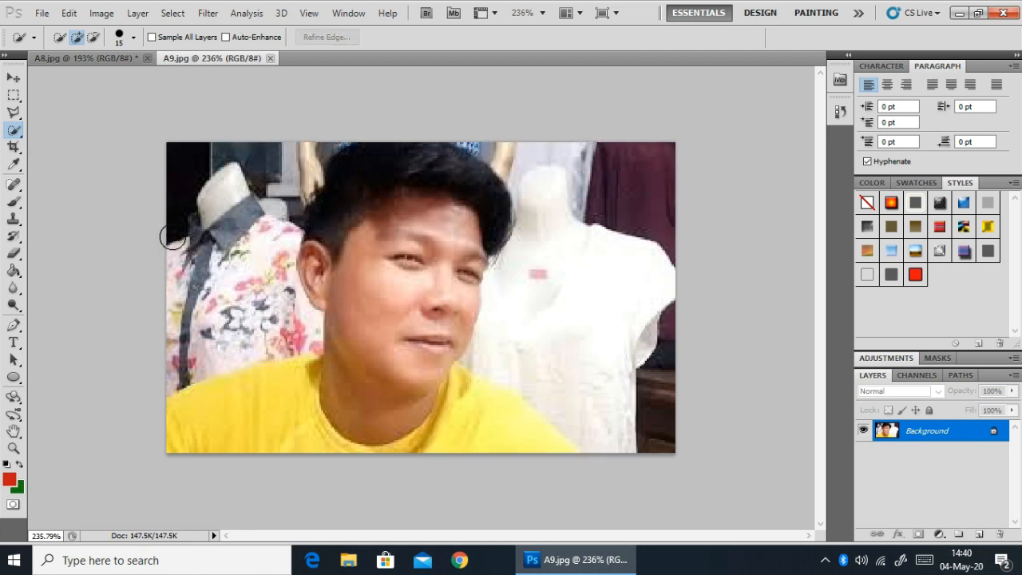
{"action": "mouse_move", "coordinate": [359, 429]}
{"action": "left_mouse_down"}
{"action": "mouse_move", "coordinate": [243, 430]}
{"action": "mouse_move", "coordinate": [399, 383]}
{"action": "mouse_move", "coordinate": [403, 343]}
{"action": "mouse_move", "coordinate": [401, 352]}
{"action": "mouse_move", "coordinate": [362, 226]}
{"action": "left_mouse_up"}
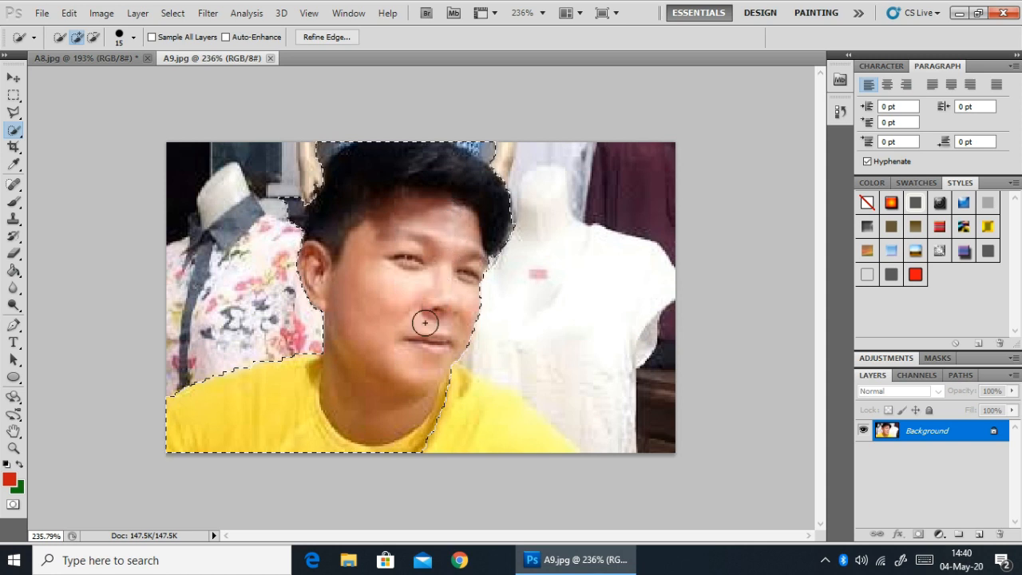
{"action": "mouse_move", "coordinate": [423, 405]}
{"action": "left_mouse_down"}
{"action": "mouse_move", "coordinate": [490, 433]}
{"action": "mouse_move", "coordinate": [468, 429]}
{"action": "mouse_move", "coordinate": [414, 214]}
{"action": "left_mouse_up"}
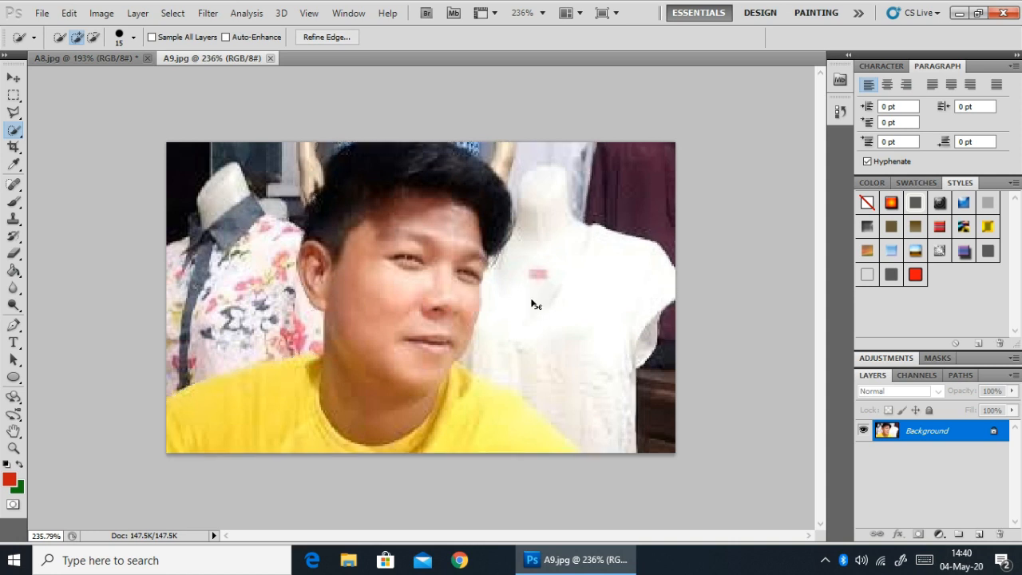
{"action": "key", "text": "ctrl+d"}
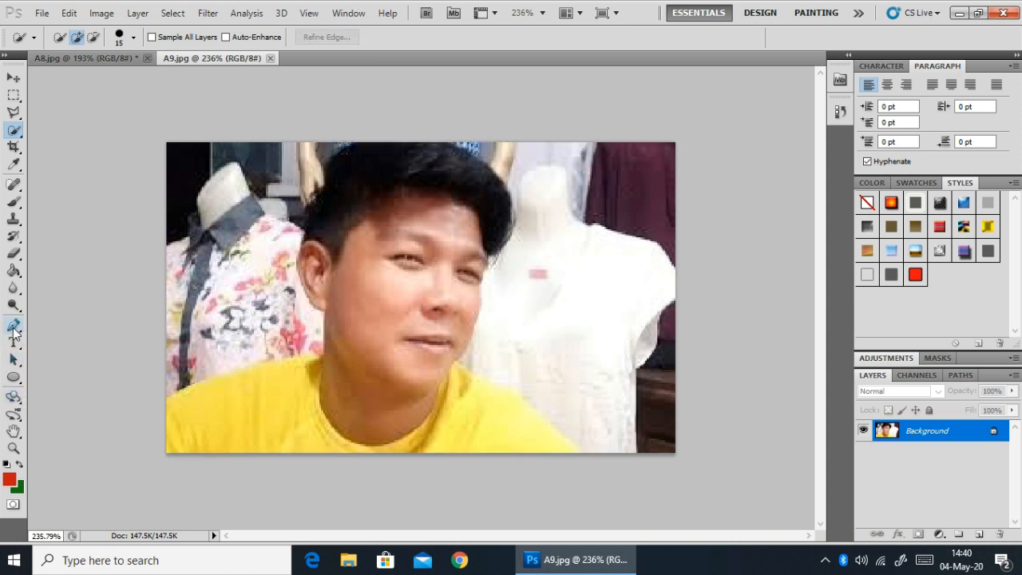
- Start a Pen tool path at the photo's left edge and trace along the yellow shirt's left shoulder to the neck
{"action": "left_click_drag", "start_coordinate": [16, 332], "coordinate": [72, 323]}
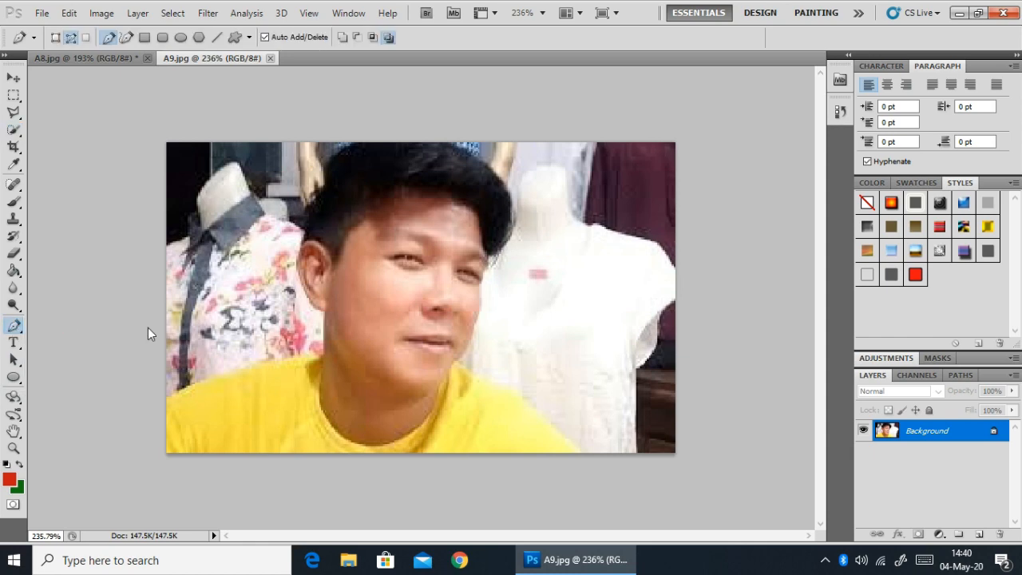
{"action": "scroll", "coordinate": [159, 365], "scroll_direction": "up", "scroll_amount": 2}
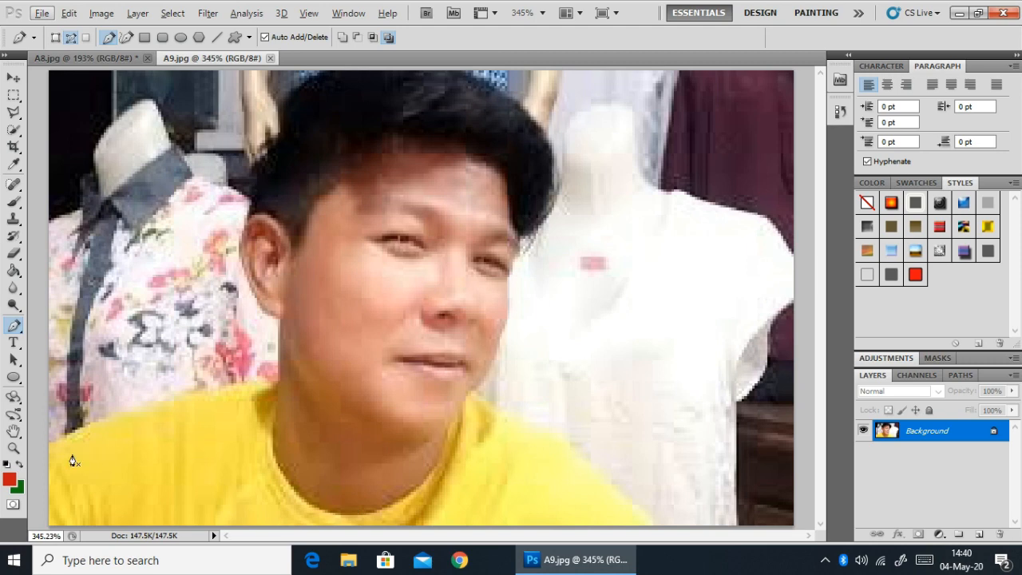
{"action": "left_click", "coordinate": [52, 442]}
{"action": "left_click", "coordinate": [126, 416]}
{"action": "left_click_drag", "start_coordinate": [130, 411], "coordinate": [140, 414]}
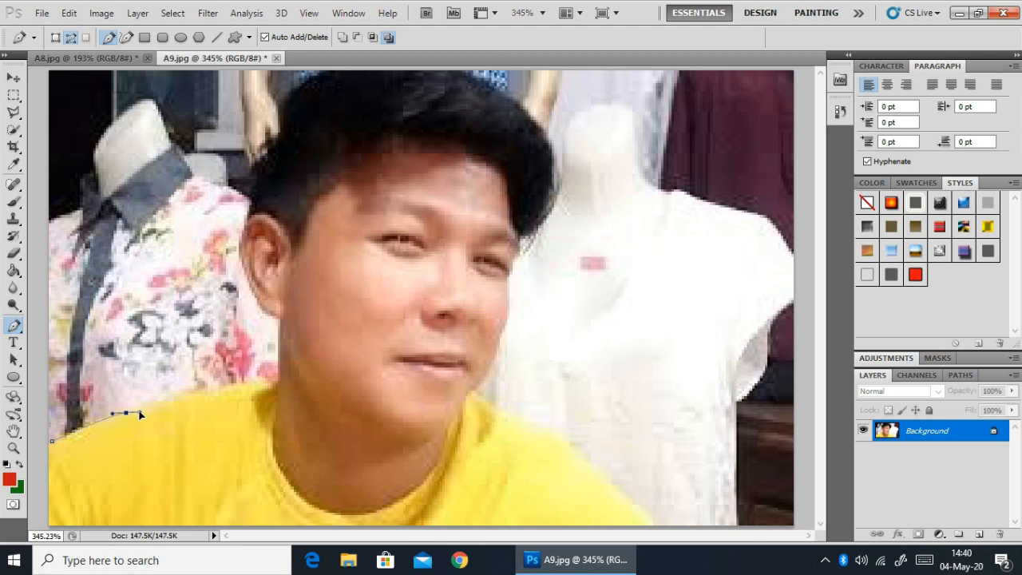
{"action": "left_click", "coordinate": [201, 394]}
{"action": "left_click_drag", "start_coordinate": [201, 395], "coordinate": [211, 394]}
{"action": "left_click", "coordinate": [234, 381]}
{"action": "left_click_drag", "start_coordinate": [262, 387], "coordinate": [275, 384]}
{"action": "left_click", "coordinate": [277, 381]}
- Continue the path up the man's neck, around his ear and along the left side of his hair
{"action": "left_click", "coordinate": [280, 319]}
{"action": "left_click", "coordinate": [247, 285]}
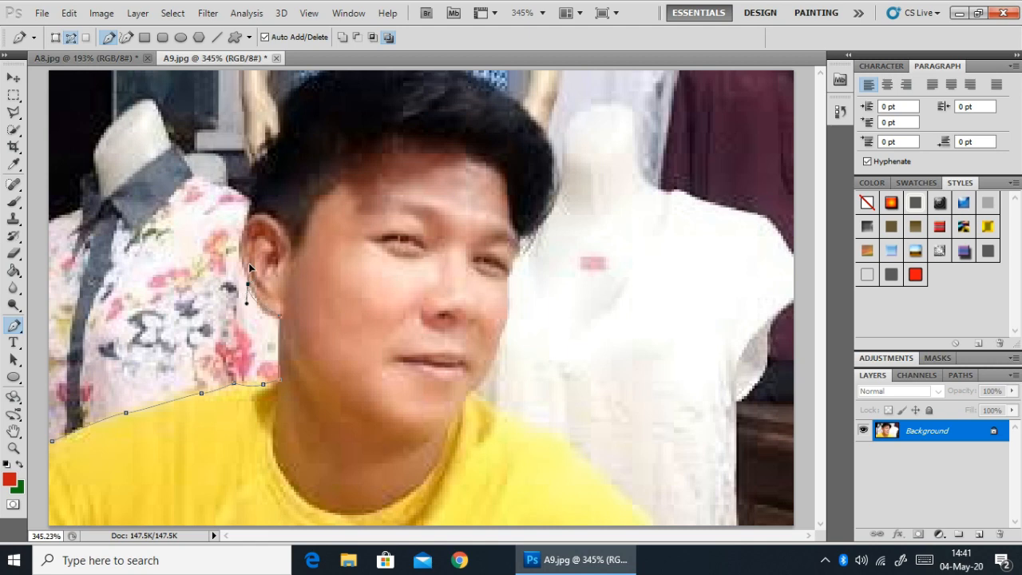
{"action": "left_click_drag", "start_coordinate": [249, 264], "coordinate": [246, 272]}
{"action": "left_click", "coordinate": [241, 226]}
{"action": "left_click", "coordinate": [249, 214]}
{"action": "left_click", "coordinate": [256, 180]}
{"action": "left_click", "coordinate": [265, 154]}
{"action": "left_click", "coordinate": [279, 135]}
{"action": "left_click", "coordinate": [289, 107]}
{"action": "left_click", "coordinate": [308, 92]}
- Extend the path over the top of the hair and down its right side to the temple
{"action": "scroll", "coordinate": [514, 312], "scroll_direction": "down", "scroll_amount": 1}
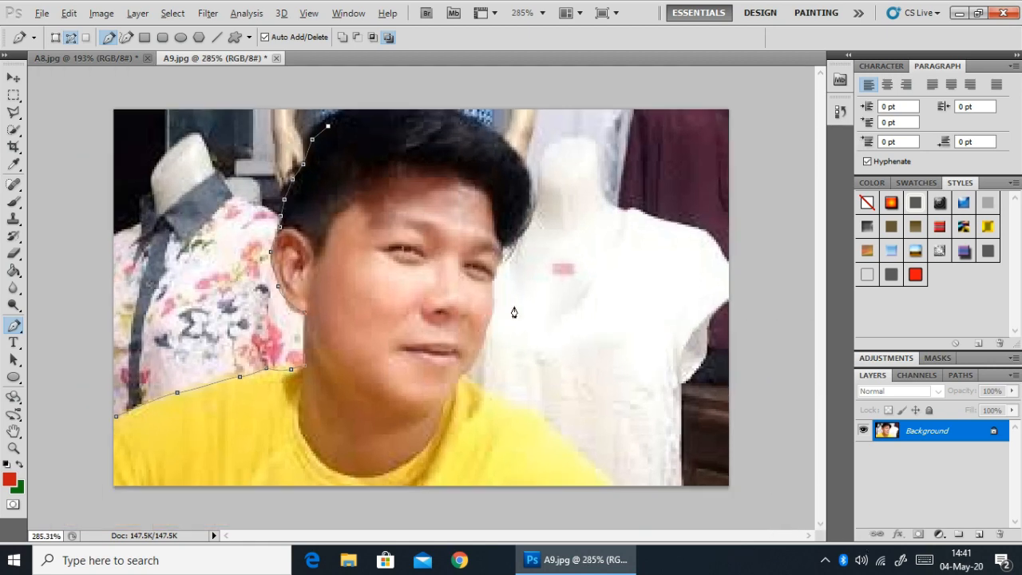
{"action": "left_click", "coordinate": [352, 111]}
{"action": "left_click", "coordinate": [451, 110]}
{"action": "left_click", "coordinate": [514, 236]}
{"action": "left_click", "coordinate": [501, 245]}
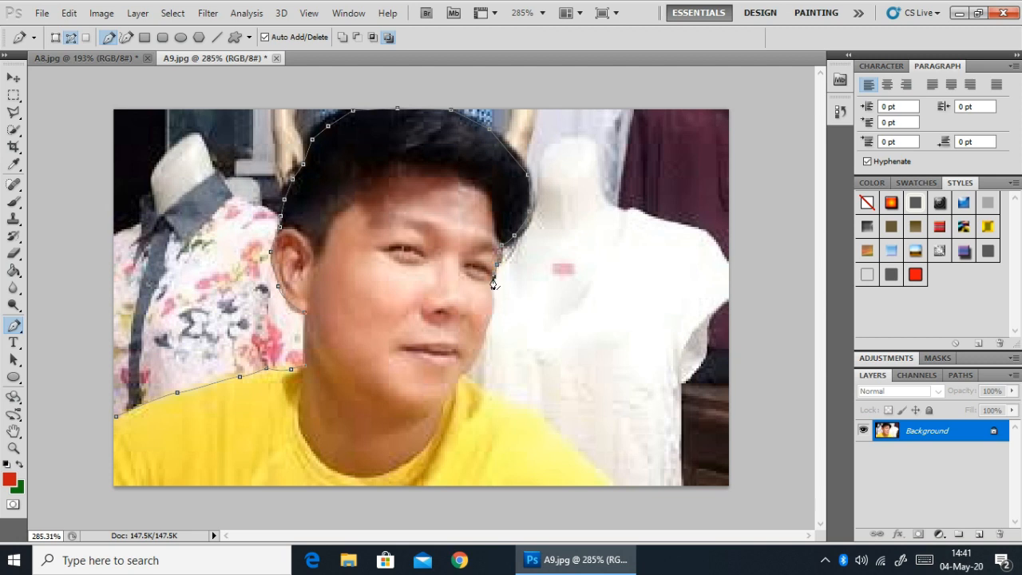
- Trace the path down the right cheek and jaw, then along the right shoulder towards the photo's bottom edge
{"action": "left_click", "coordinate": [492, 282]}
{"action": "left_click", "coordinate": [493, 314]}
{"action": "left_click", "coordinate": [485, 342]}
{"action": "left_click", "coordinate": [482, 349]}
{"action": "left_click", "coordinate": [471, 361]}
{"action": "left_click", "coordinate": [469, 377]}
{"action": "left_click", "coordinate": [479, 386]}
{"action": "left_click", "coordinate": [486, 391]}
{"action": "left_click", "coordinate": [509, 403]}
{"action": "left_click", "coordinate": [552, 430]}
{"action": "left_click", "coordinate": [600, 467]}
- Close the path along the photo's bottom edge through the lower-left corner to its starting point
{"action": "scroll", "coordinate": [615, 487], "scroll_direction": "down", "scroll_amount": 2}
{"action": "scroll", "coordinate": [614, 487], "scroll_direction": "up", "scroll_amount": 2}
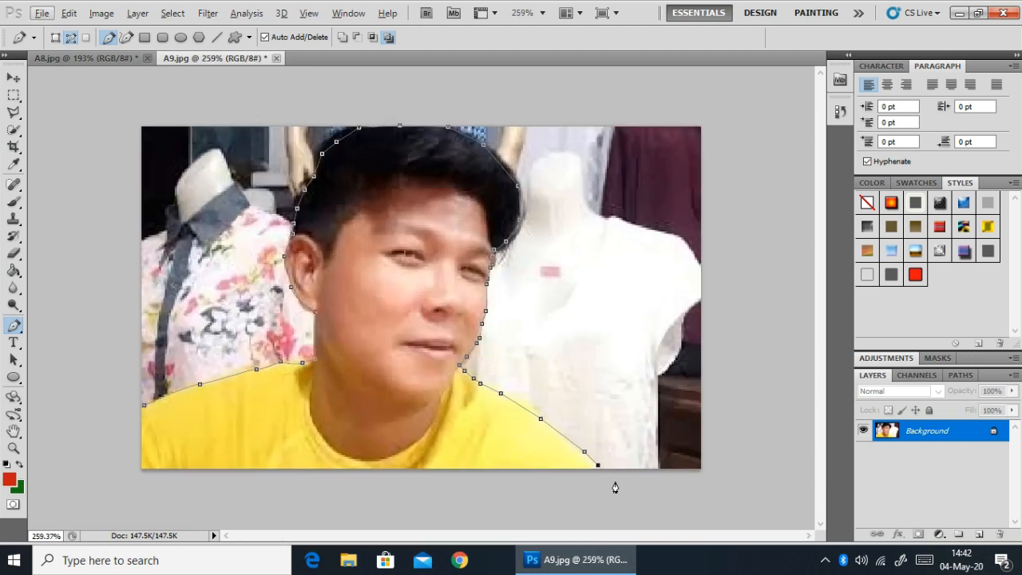
{"action": "left_click", "coordinate": [144, 467]}
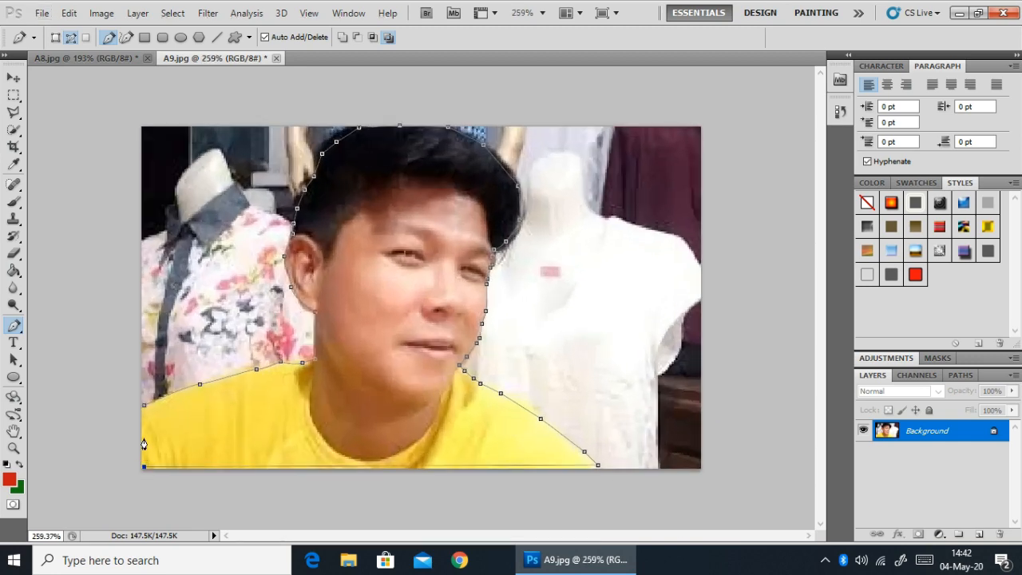
{"action": "left_click", "coordinate": [144, 410]}
- Convert the closed path into a new selection and invert it to select the backdrop around the man
{"action": "right_click", "coordinate": [395, 285]}
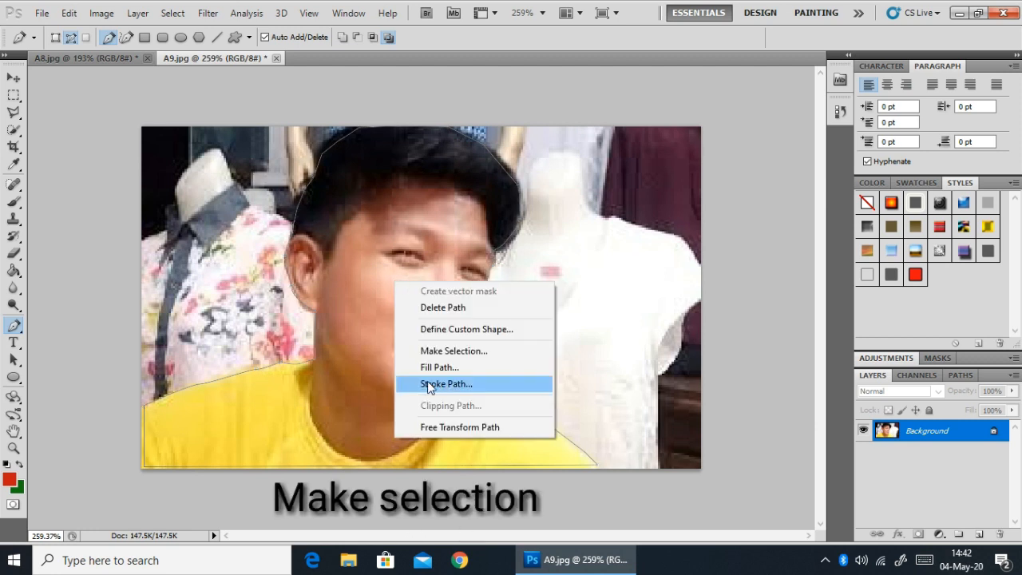
{"action": "left_click", "coordinate": [485, 346]}
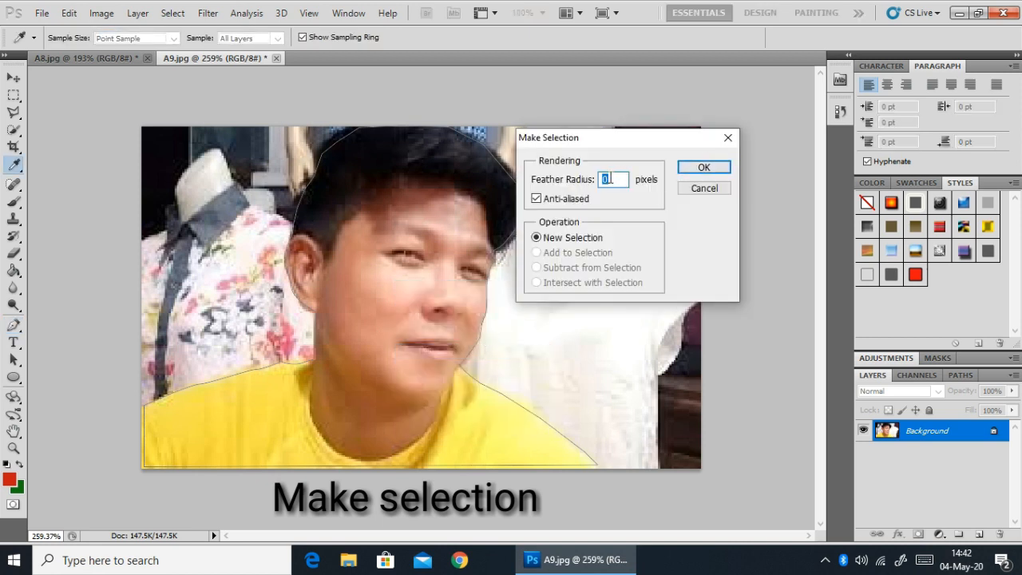
{"action": "left_click", "coordinate": [699, 169]}
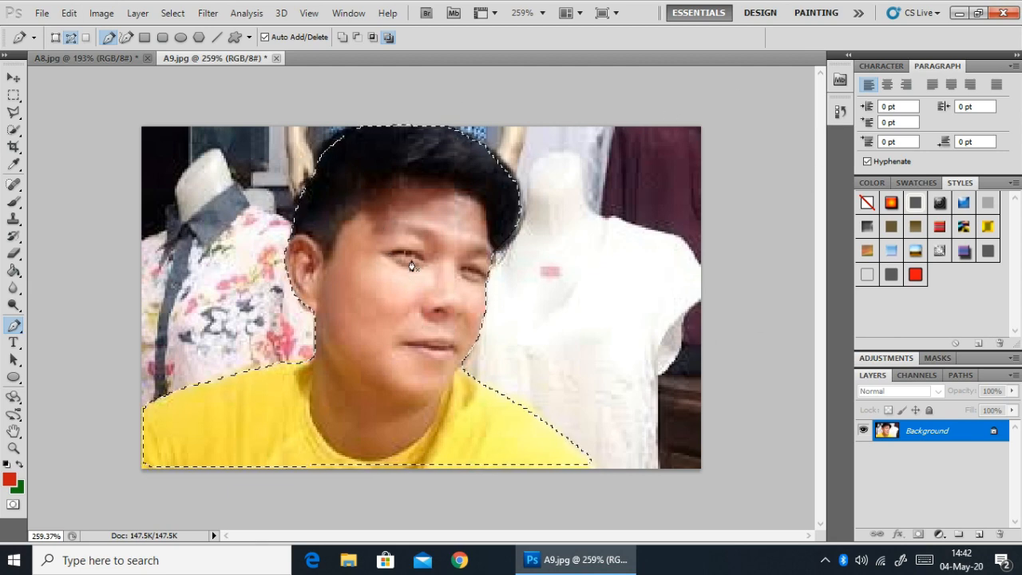
{"action": "left_click", "coordinate": [171, 14]}
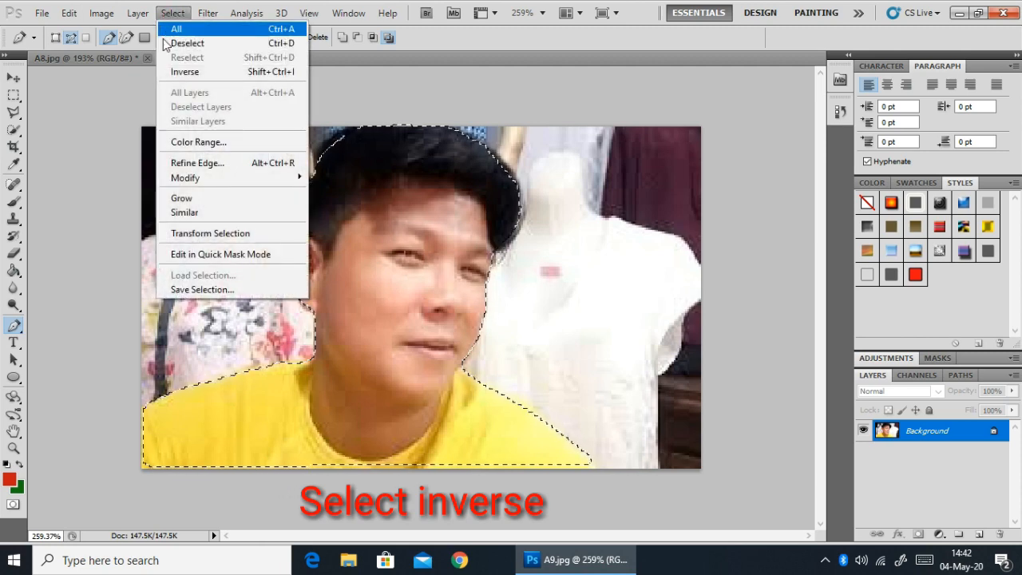
{"action": "left_click", "coordinate": [219, 72]}
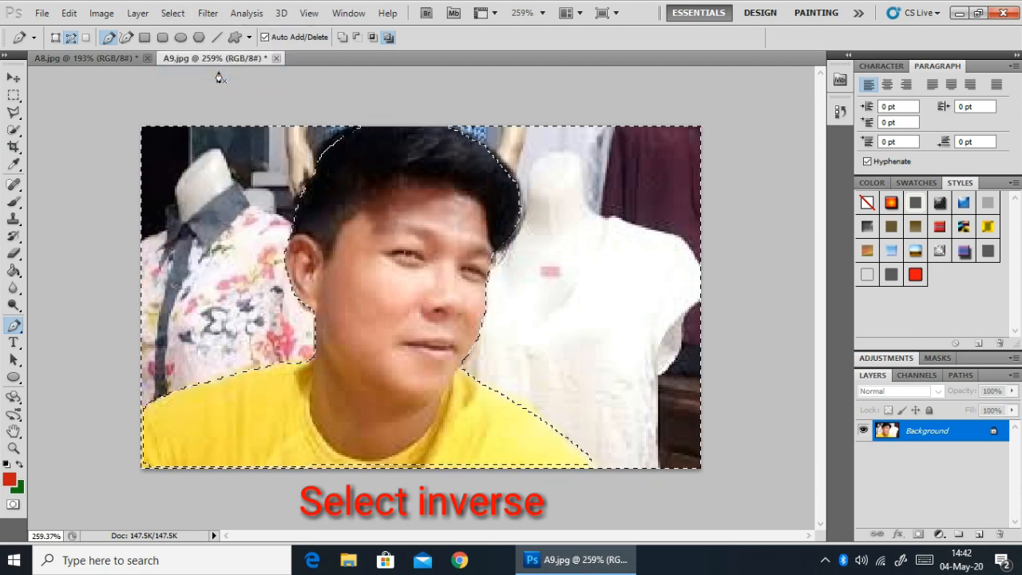
- Set the background colour to pink #eb2095 and fill the selected backdrop with it
{"action": "left_click", "coordinate": [19, 486]}
{"action": "left_click", "coordinate": [744, 379]}
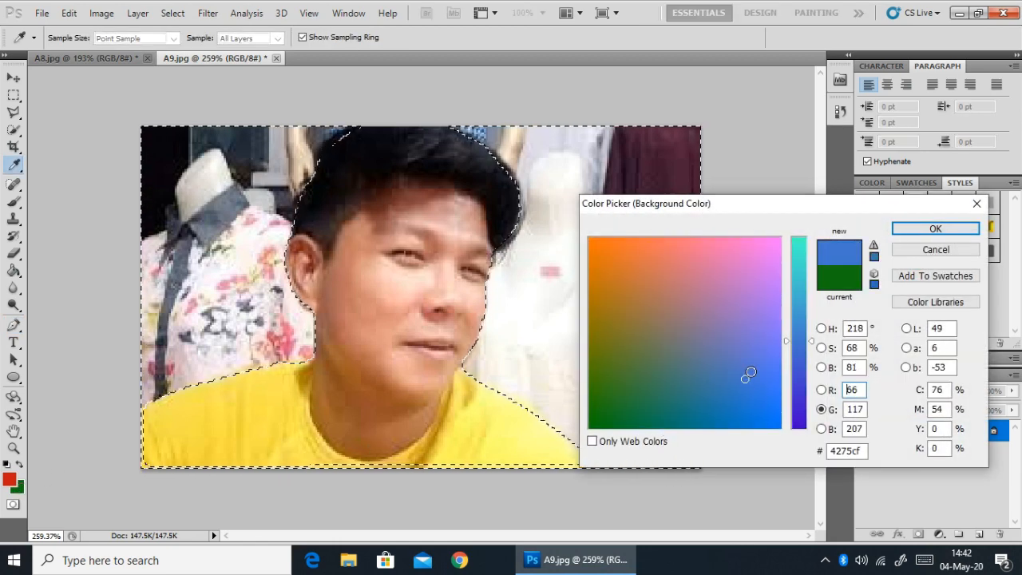
{"action": "left_click", "coordinate": [701, 253]}
{"action": "left_click", "coordinate": [798, 405]}
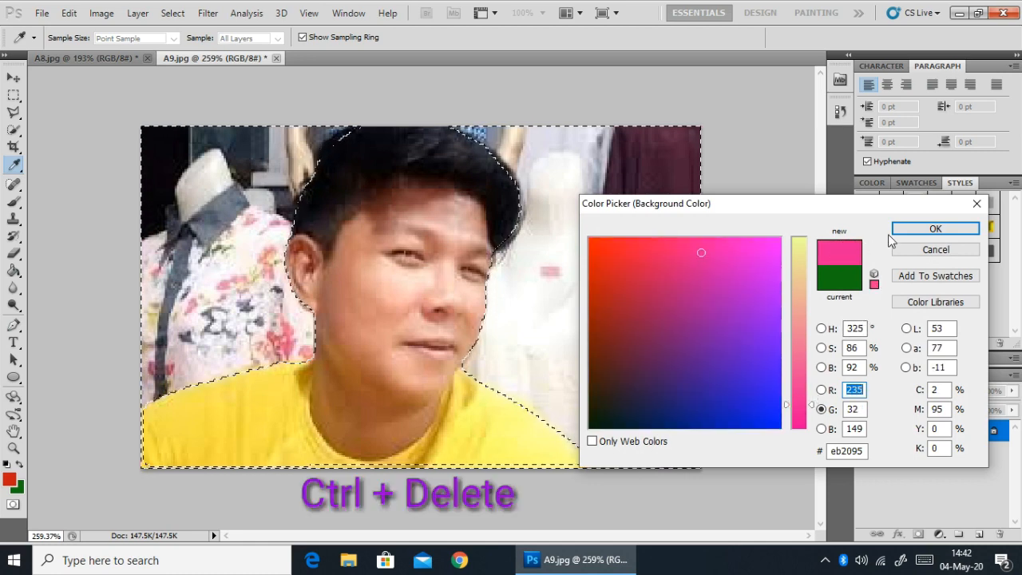
{"action": "left_click", "coordinate": [927, 229]}
{"action": "key", "text": "p"}
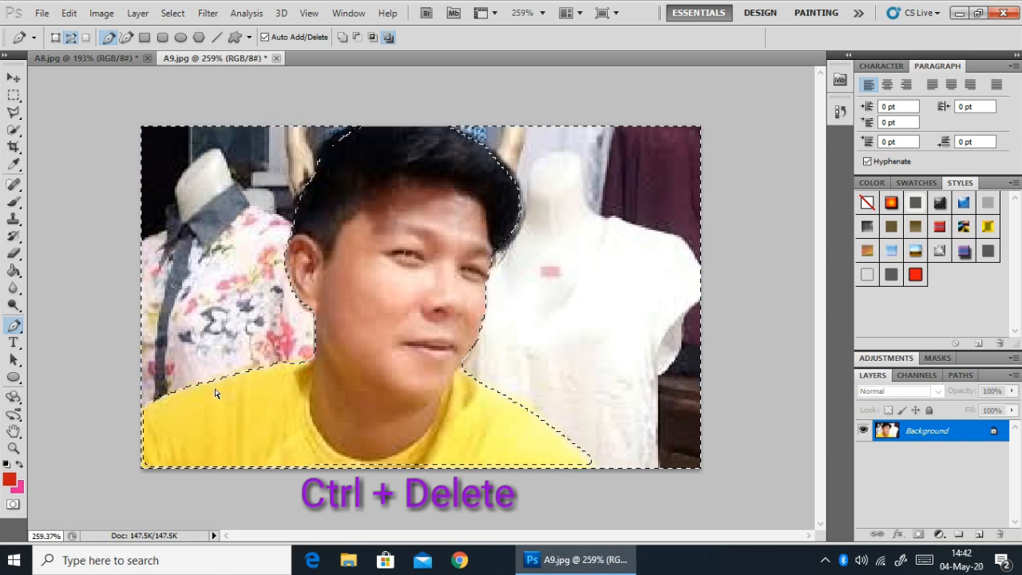
{"action": "key", "text": "ctrl+Delete"}
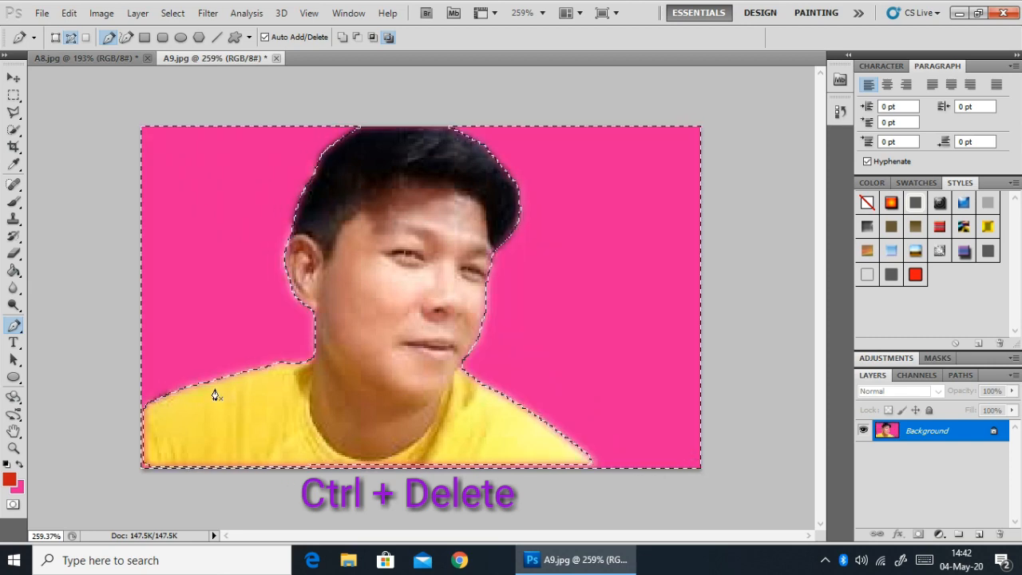
- Change the background colour to dark blue, fill the selected backdrop with it and deselect
{"action": "left_click", "coordinate": [16, 488]}
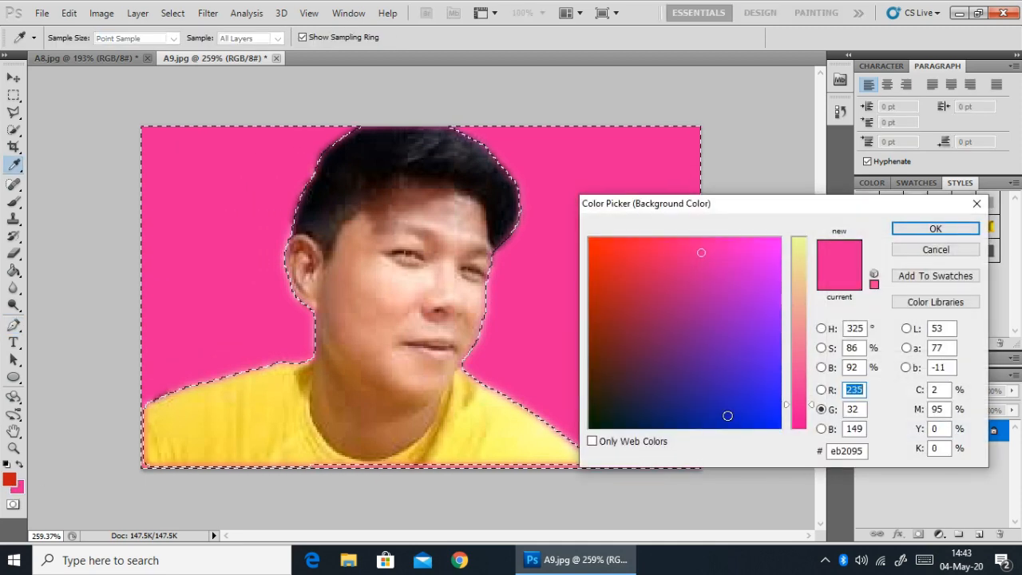
{"action": "left_click", "coordinate": [727, 415]}
{"action": "left_click", "coordinate": [931, 228]}
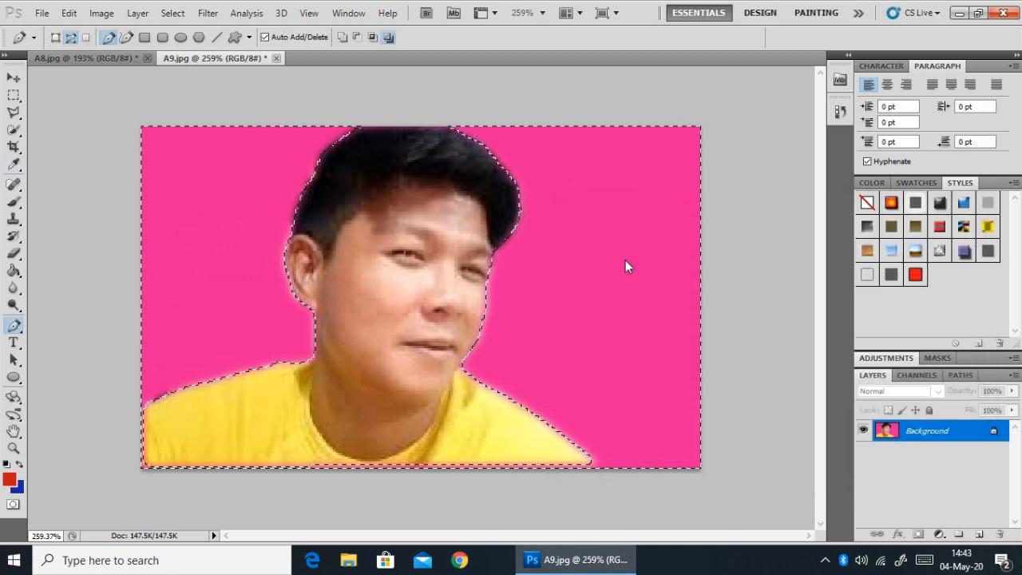
{"action": "key", "text": "ctrl+BackSpace"}
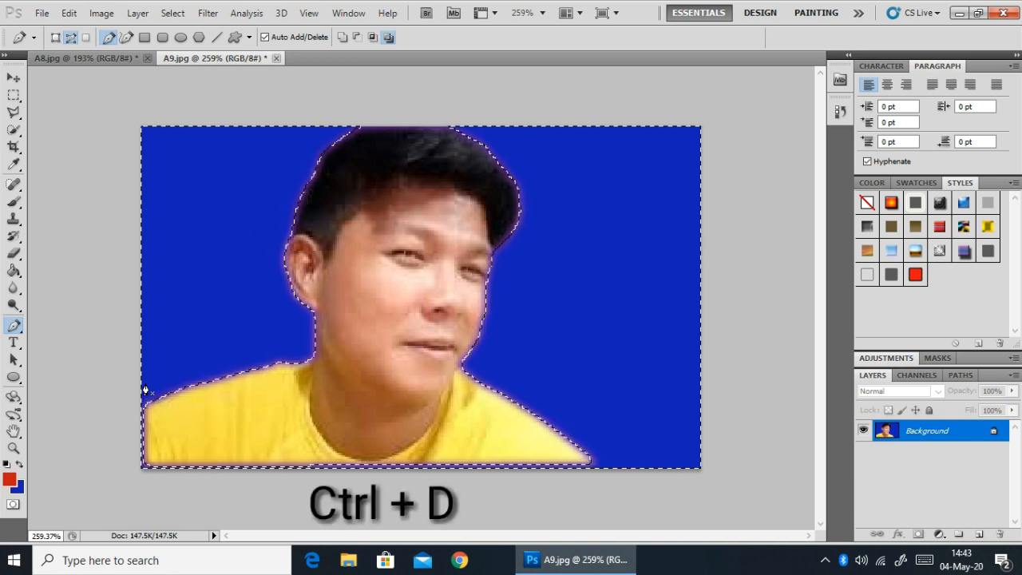
{"action": "key", "text": "ctrl+d"}
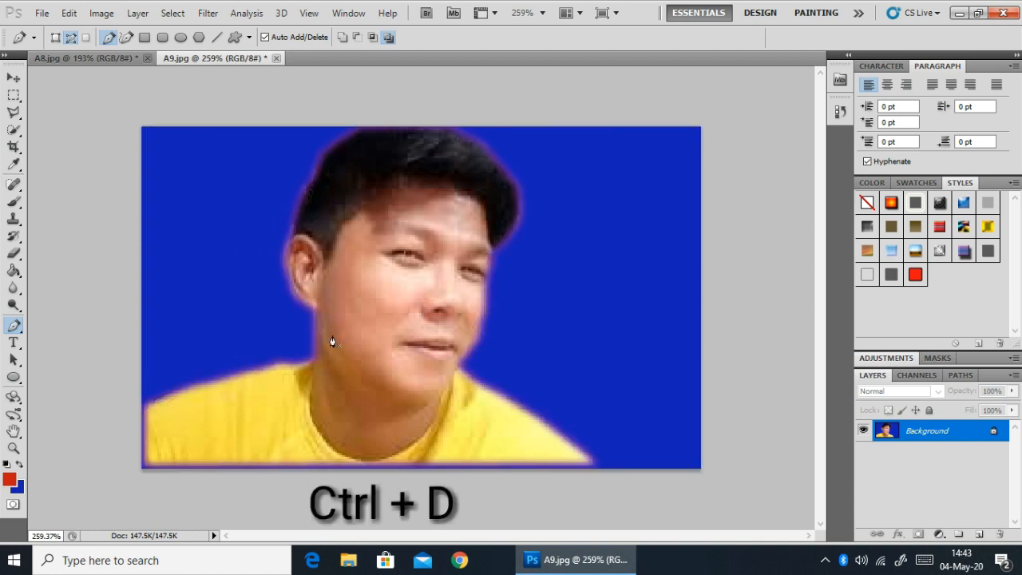
{"action": "scroll", "coordinate": [443, 326], "scroll_direction": "down", "scroll_amount": 4, "text": "alt"}
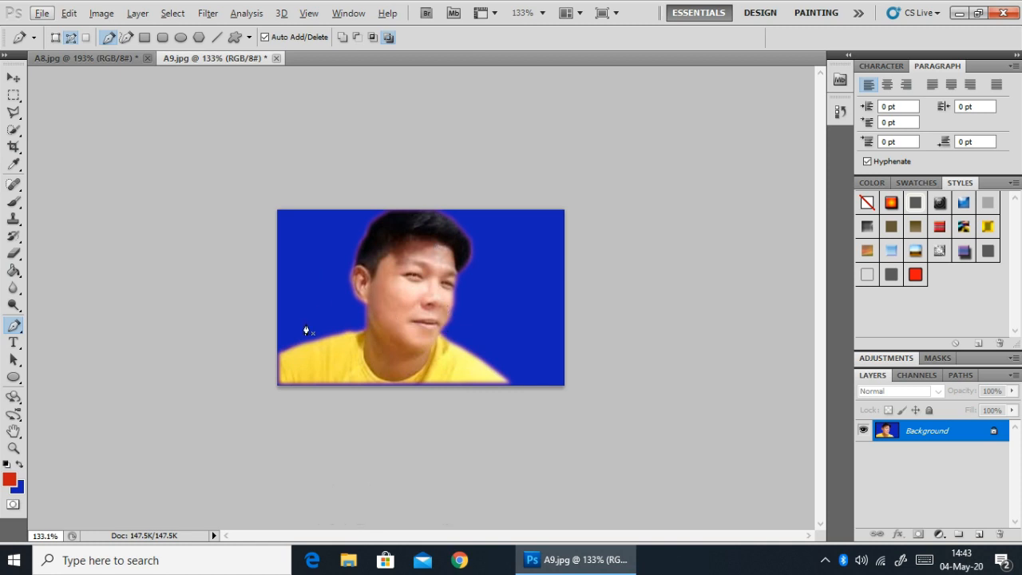
- Crop the blue-backdrop photo to a rectangular marquee around the man, trimming the side margins and the strip along the lower edge
{"action": "left_click", "coordinate": [16, 97]}
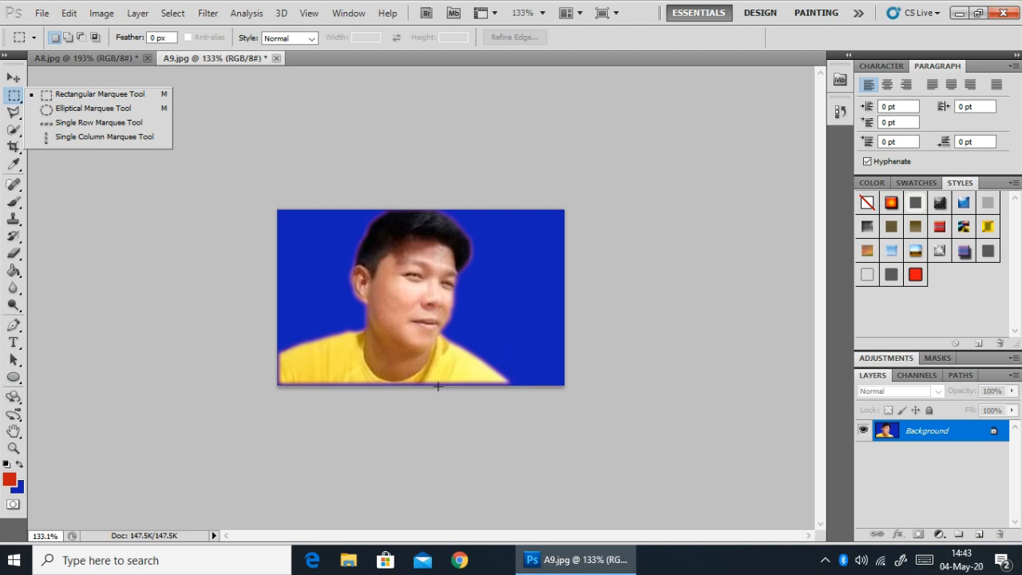
{"action": "left_click", "coordinate": [291, 207]}
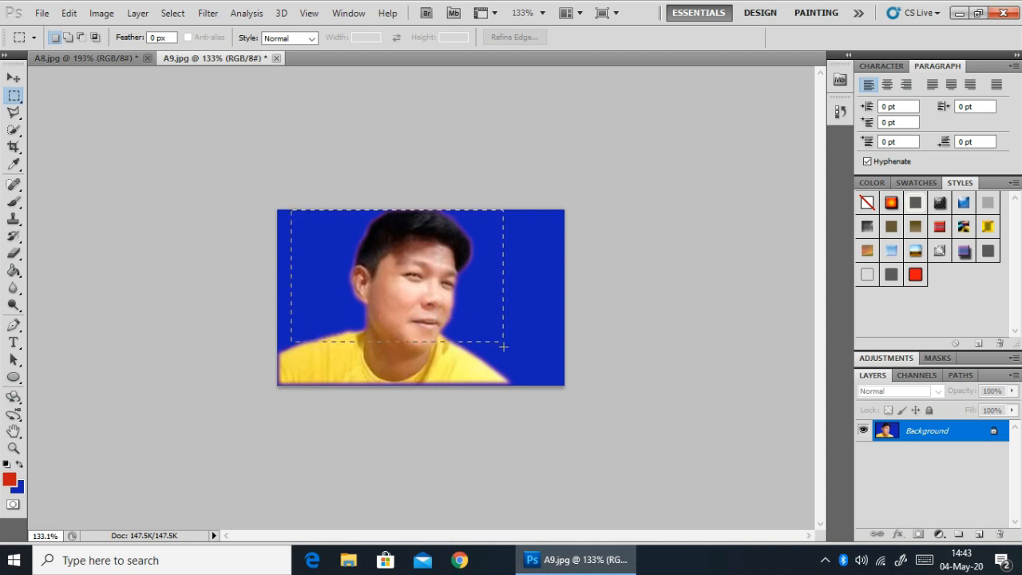
{"action": "left_click_drag", "start_coordinate": [511, 382], "coordinate": [512, 382]}
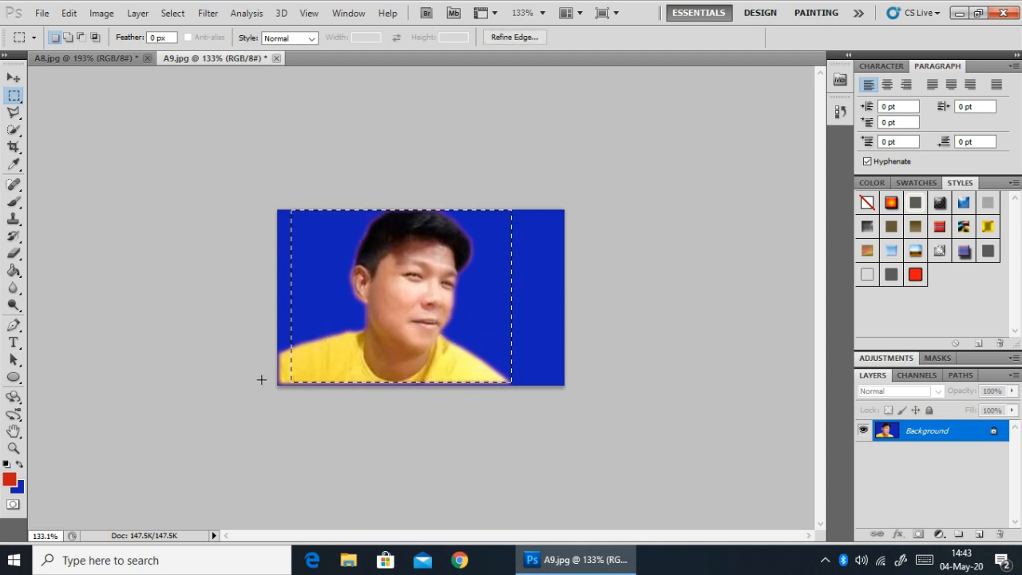
{"action": "left_click", "coordinate": [101, 14]}
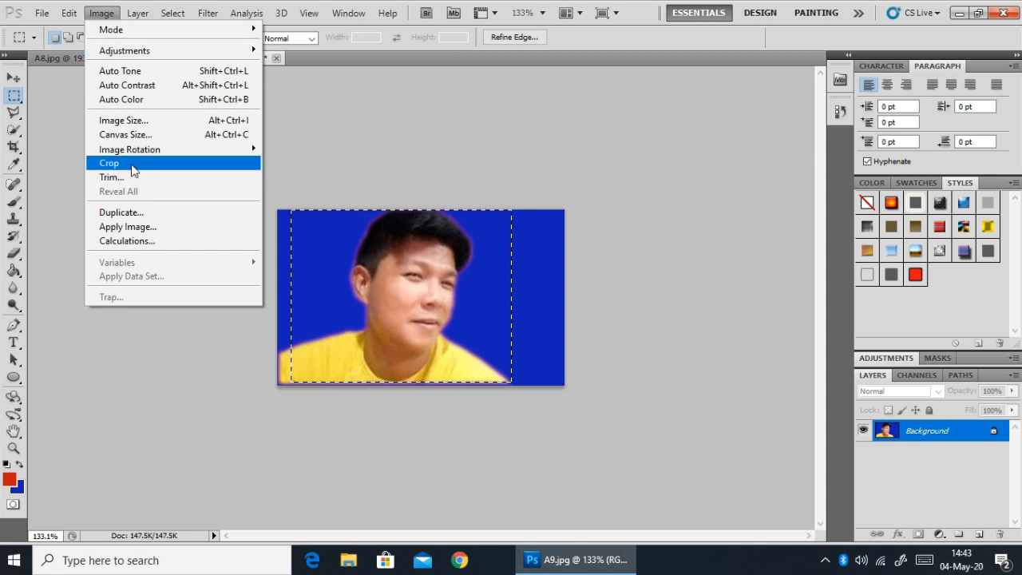
{"action": "left_click", "coordinate": [131, 164]}
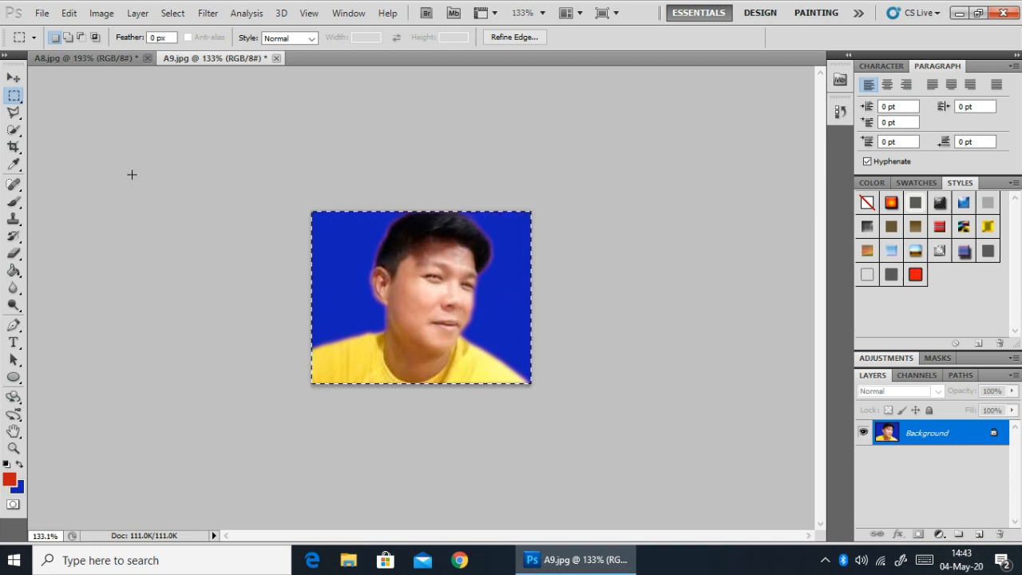
{"action": "left_click", "coordinate": [66, 57]}
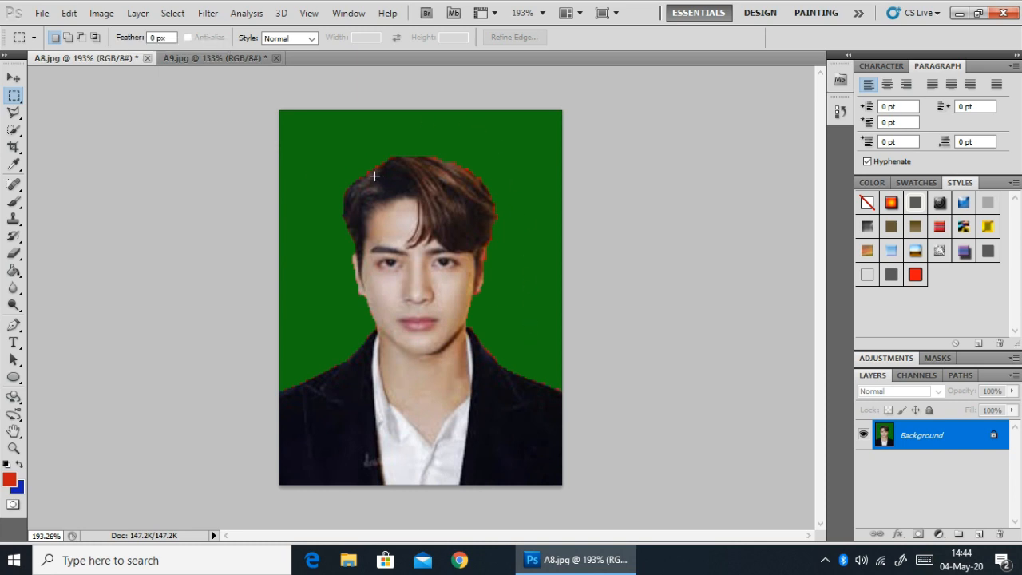
{"action": "left_click", "coordinate": [15, 135]}
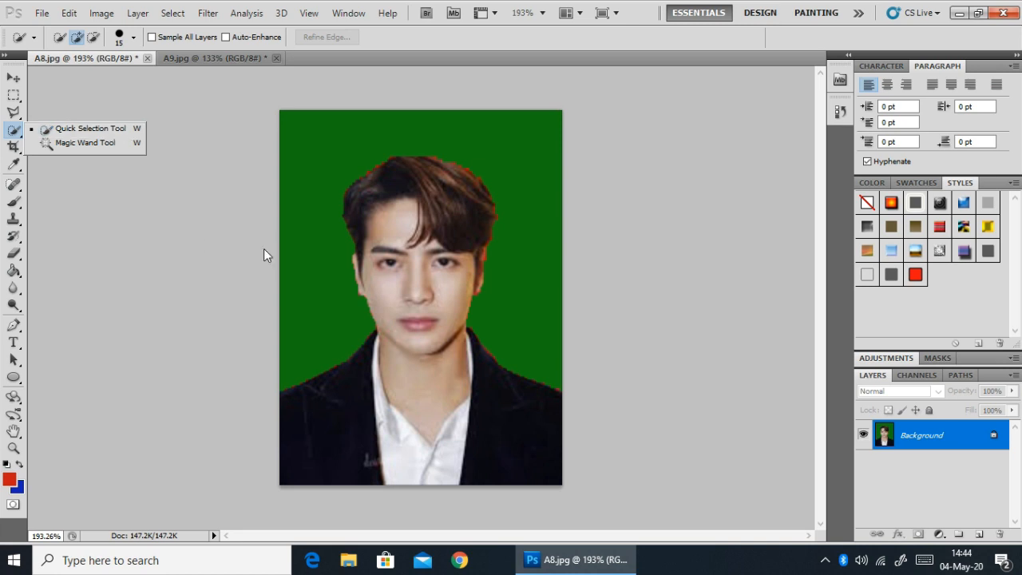
{"action": "left_click", "coordinate": [217, 57]}
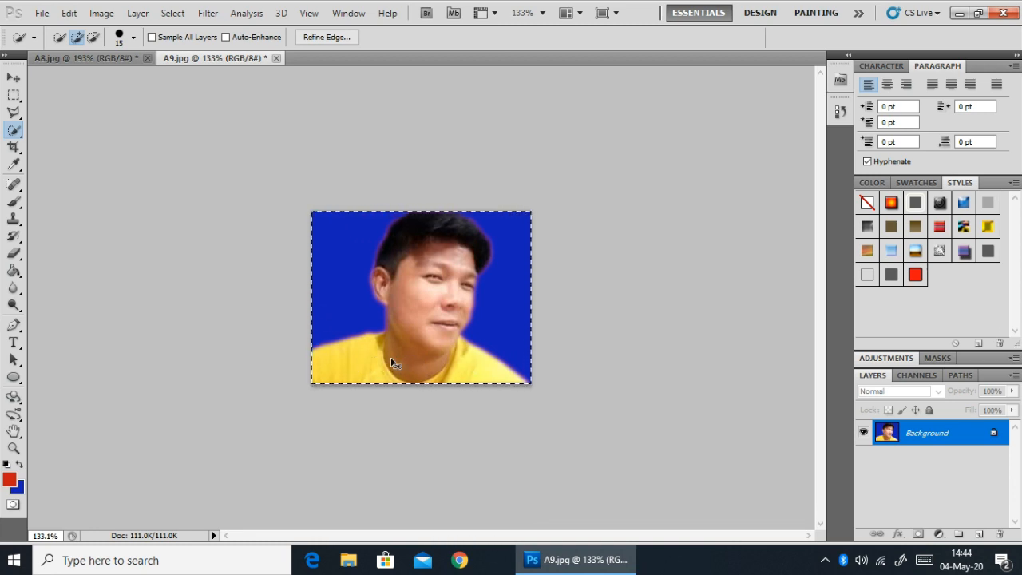
{"action": "key", "text": "ctrl+s"}
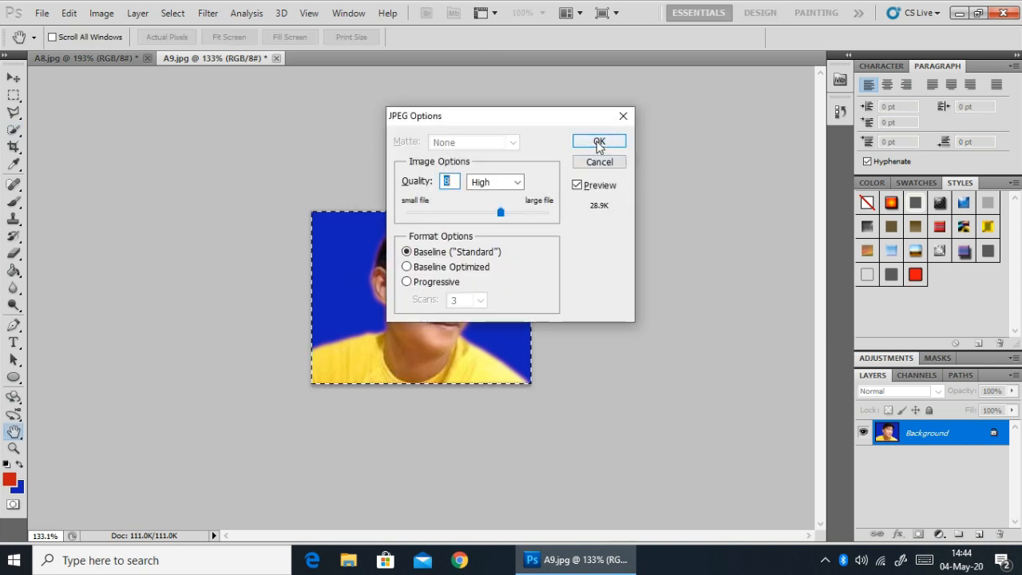
{"action": "left_click", "coordinate": [621, 115]}
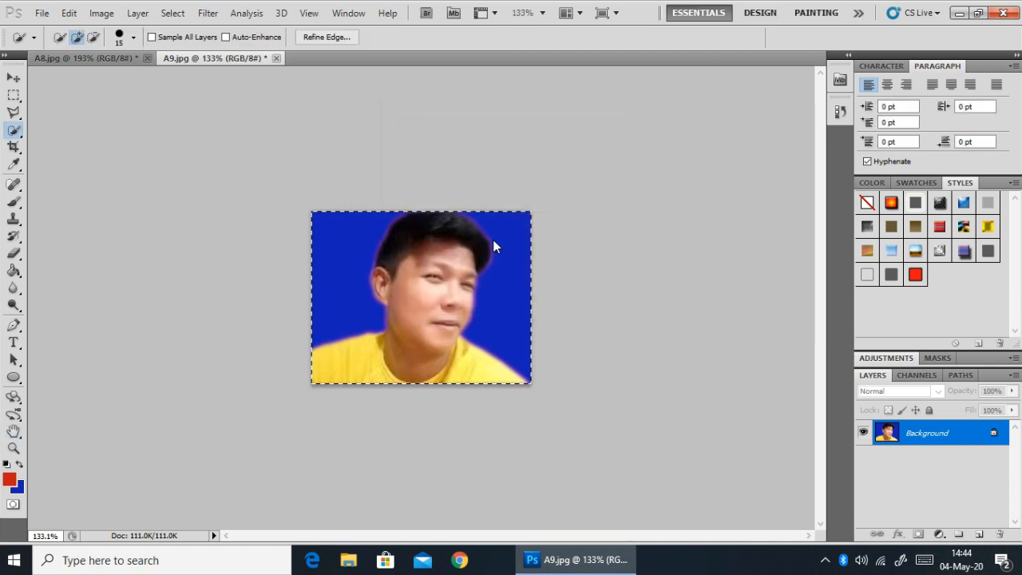
- Deselect the cropped photo and save it in PNG format as Q1 in the pas poto folder, with interlace set to None
{"action": "key", "text": "ctrl+d"}
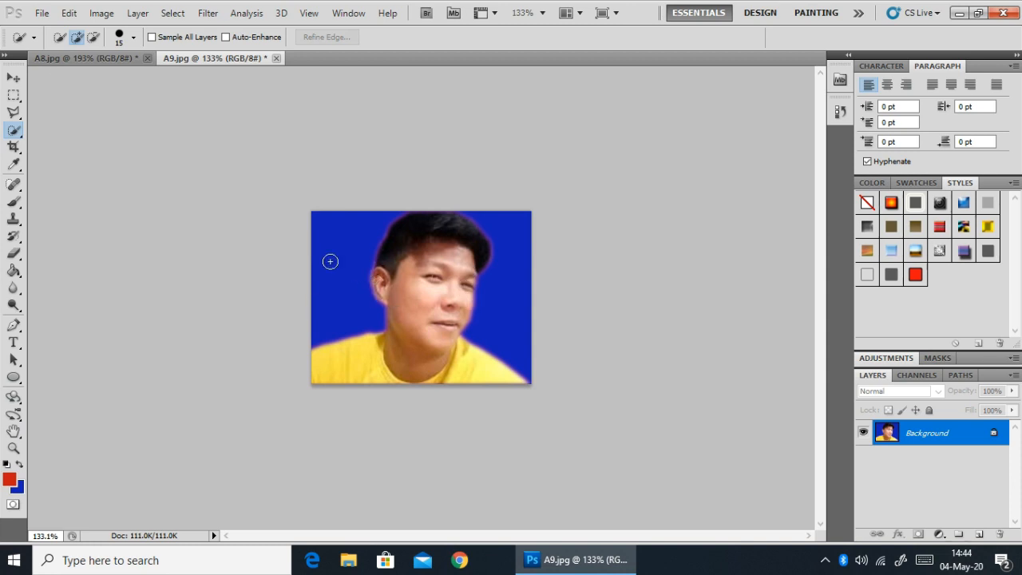
{"action": "left_click", "coordinate": [39, 13]}
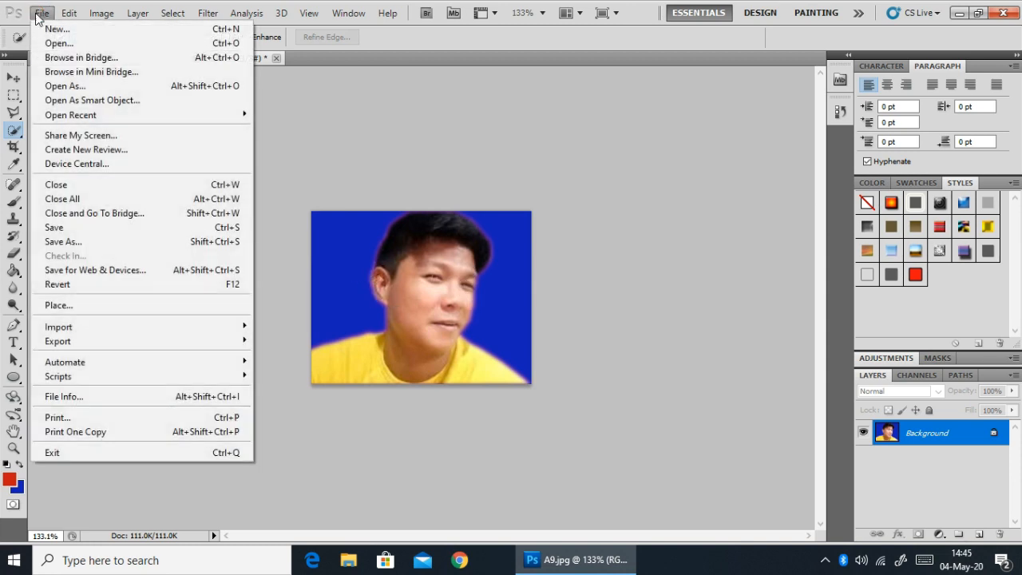
{"action": "left_click", "coordinate": [73, 242]}
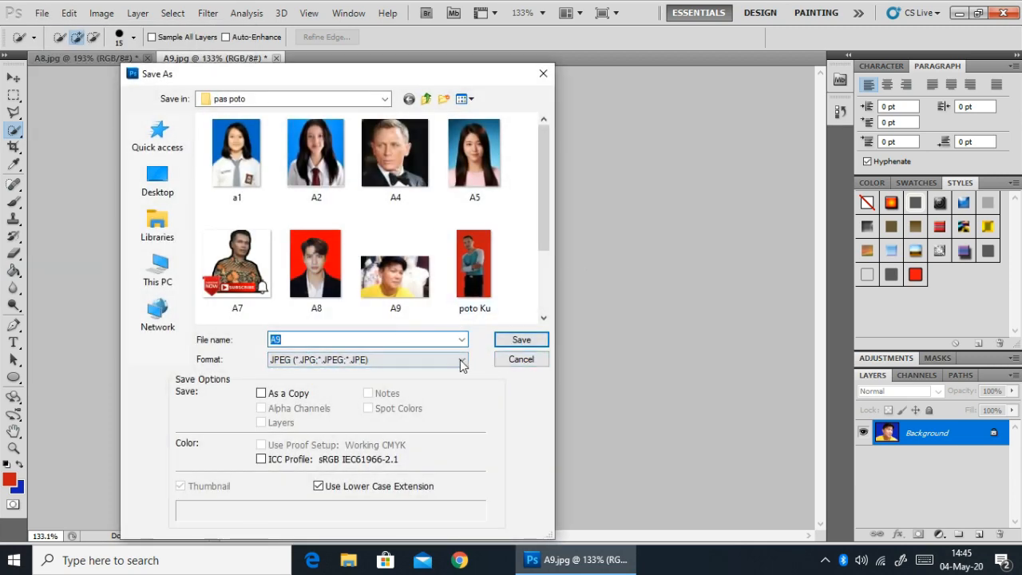
{"action": "left_click", "coordinate": [461, 360]}
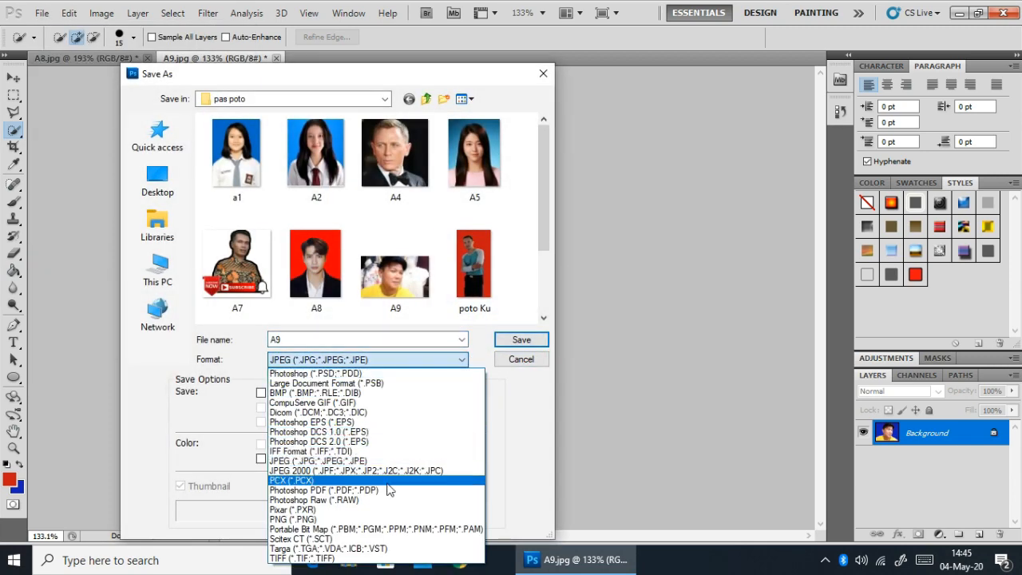
{"action": "left_click", "coordinate": [369, 520]}
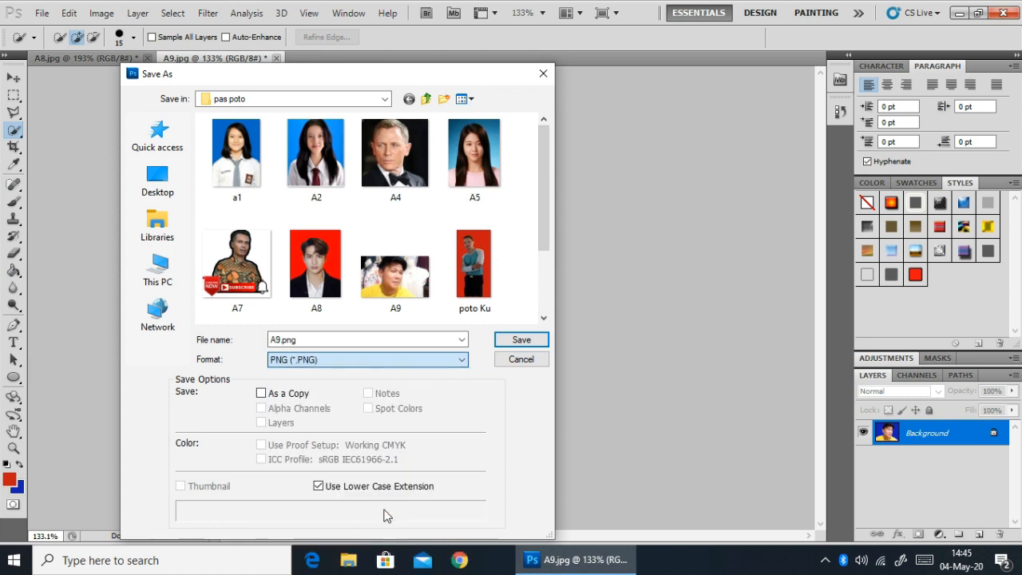
{"action": "left_click", "coordinate": [303, 339]}
{"action": "left_click_drag", "start_coordinate": [303, 339], "coordinate": [259, 342]}
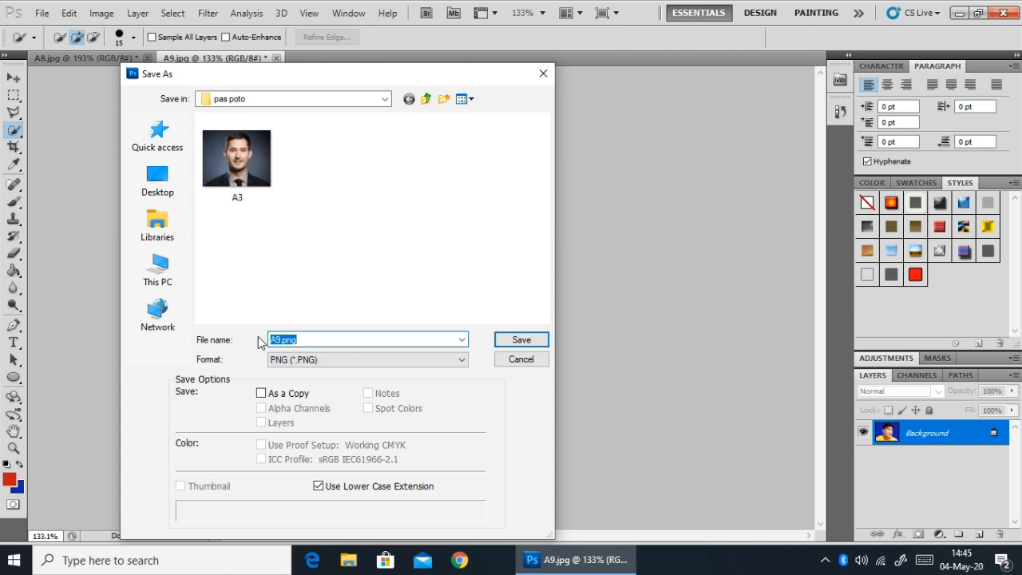
{"action": "type", "text": "Q1"}
{"action": "left_click", "coordinate": [523, 341]}
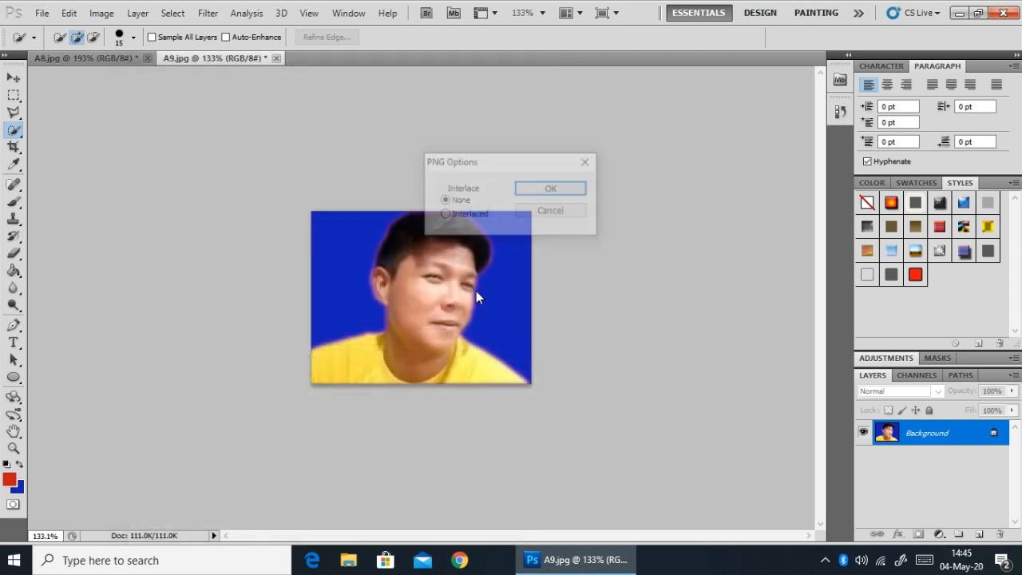
{"action": "left_click", "coordinate": [558, 188]}
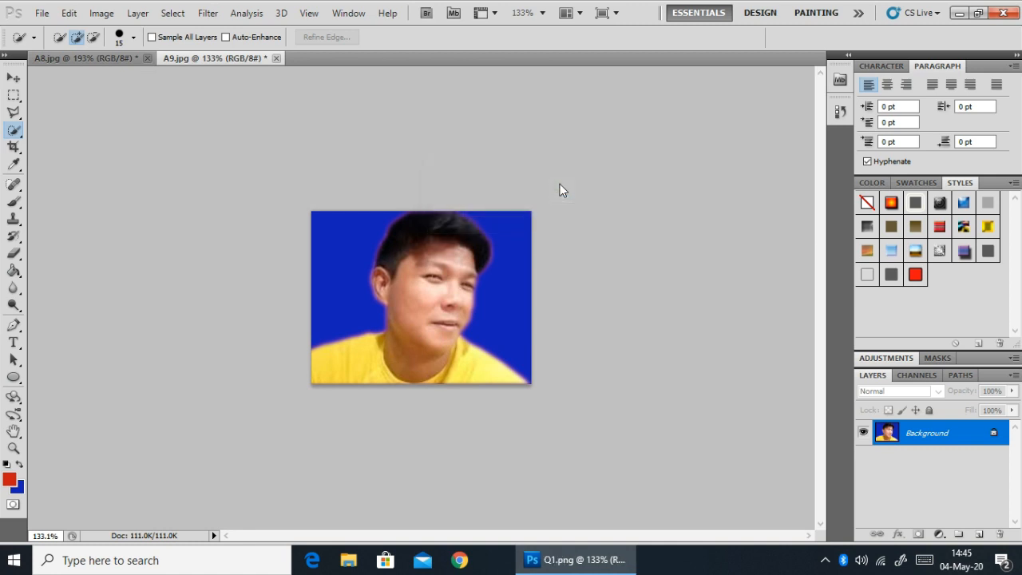